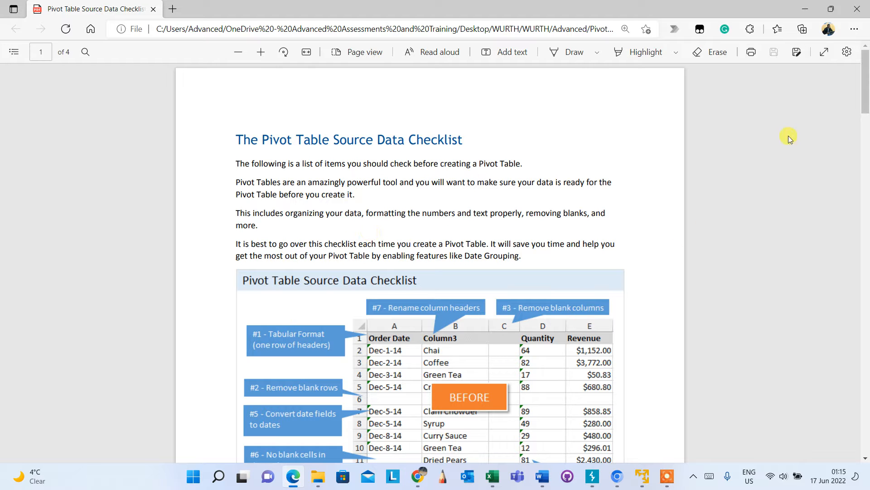
Step: Read the first page of the Pivot Table Source Data Checklist, including its before and after examples
drag(866, 98, 866, 72)
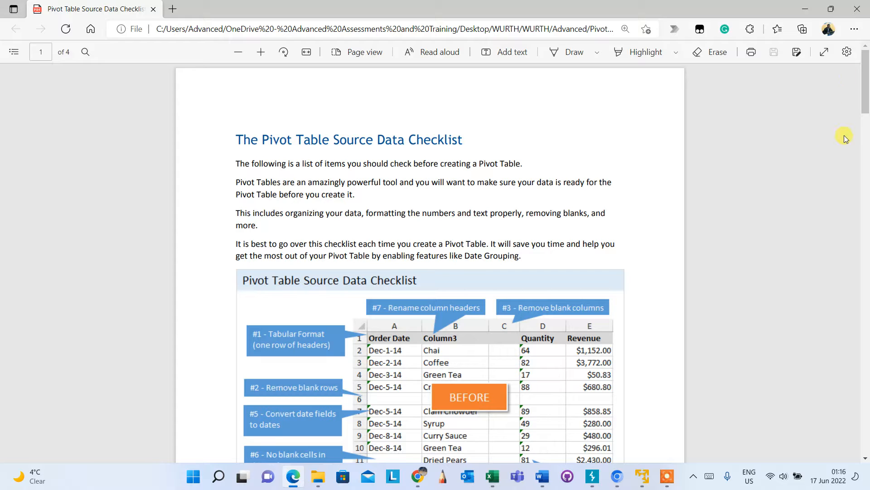
drag(865, 93, 865, 109)
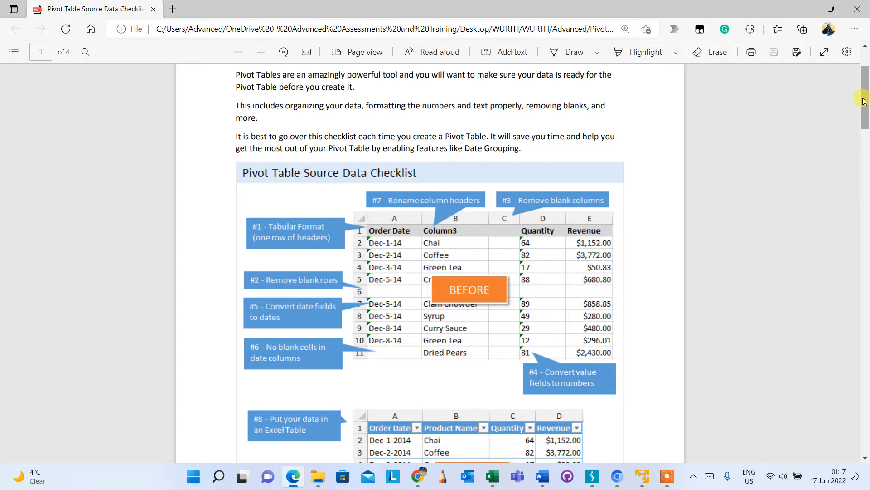
drag(864, 98, 864, 123)
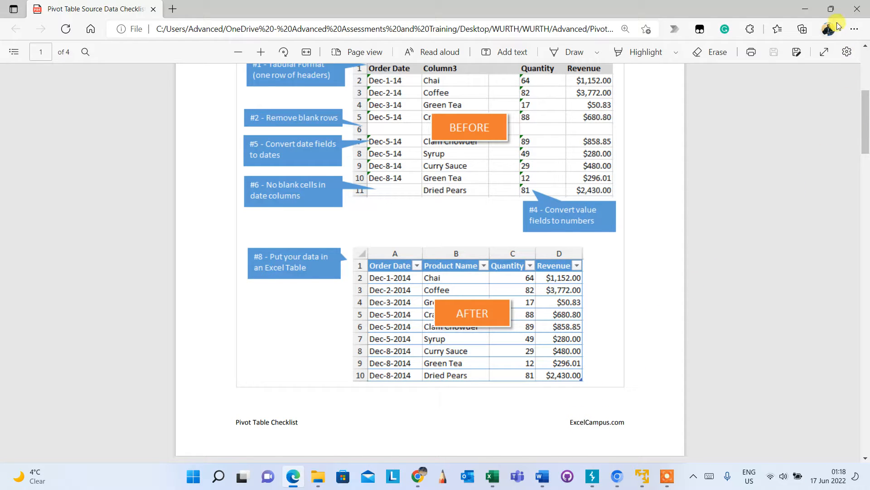
Step: Switch to the Intro to Pivot Tables and Dashboards workbook in Excel and look over the order records on the Data sheet
click(805, 5)
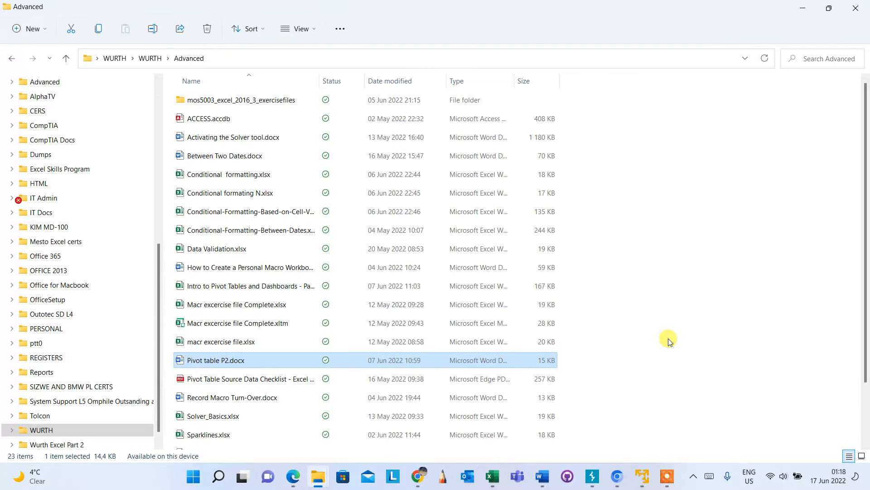
click(488, 478)
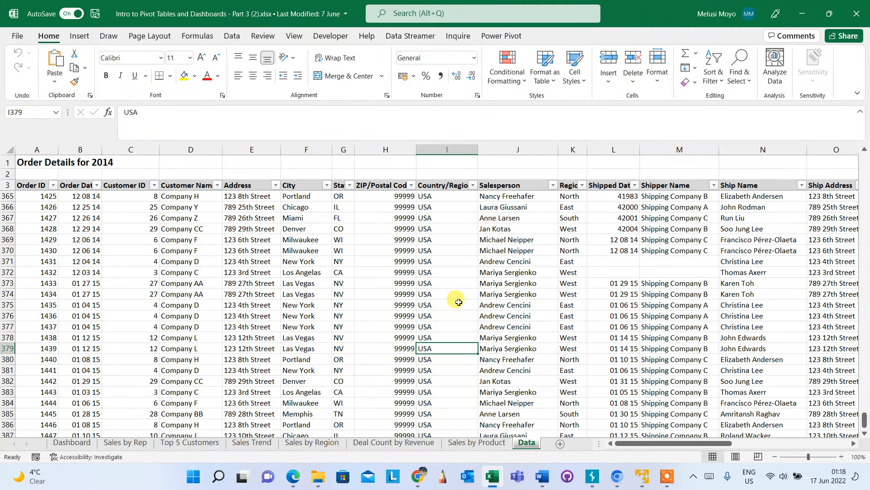
click(405, 273)
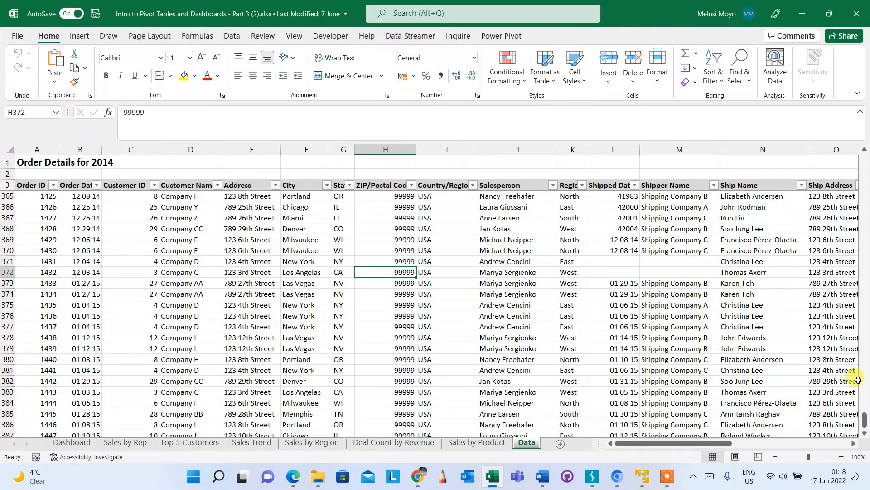
mouse_move(866, 428)
mouse_down()
mouse_move(866, 160)
mouse_move(854, 407)
mouse_move(864, 422)
mouse_up()
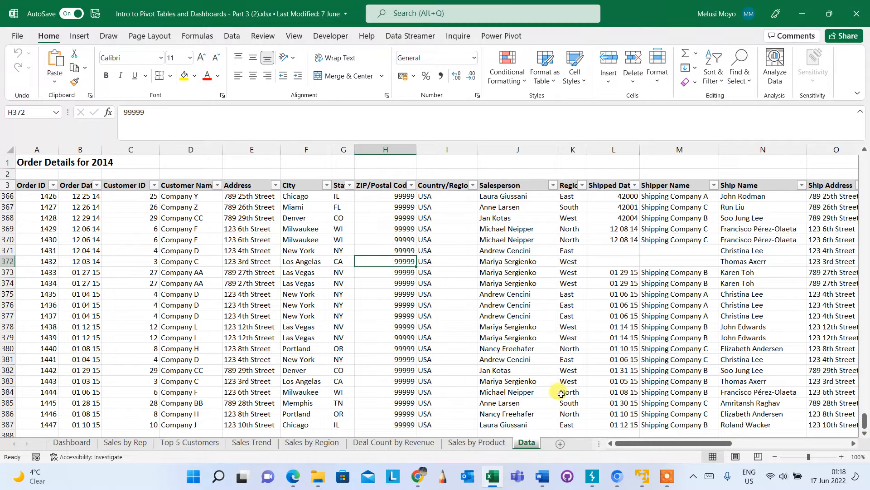
click(346, 278)
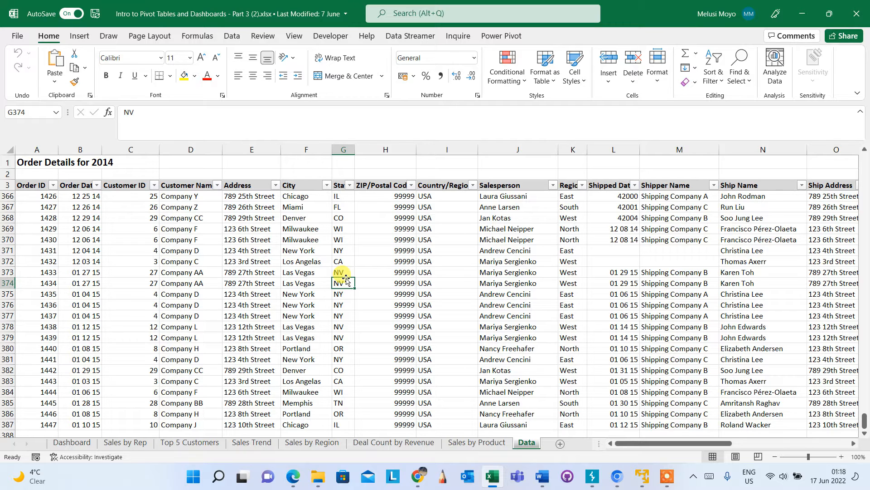
click(391, 305)
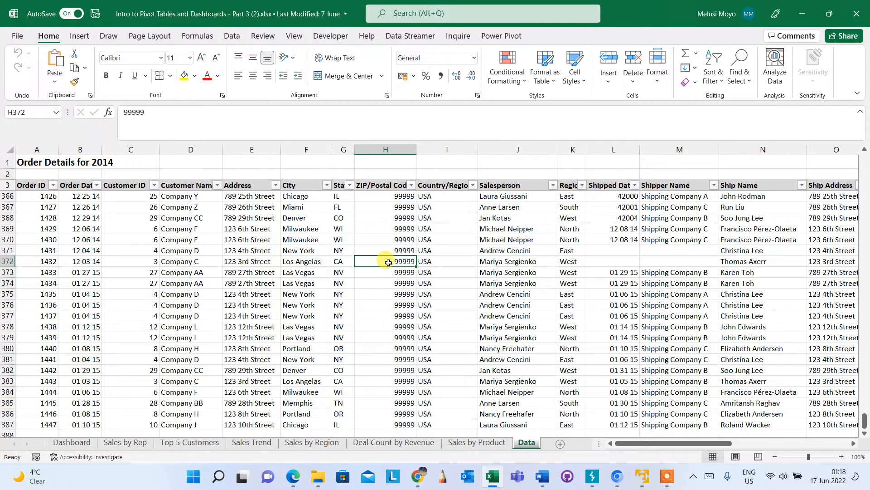
click(306, 273)
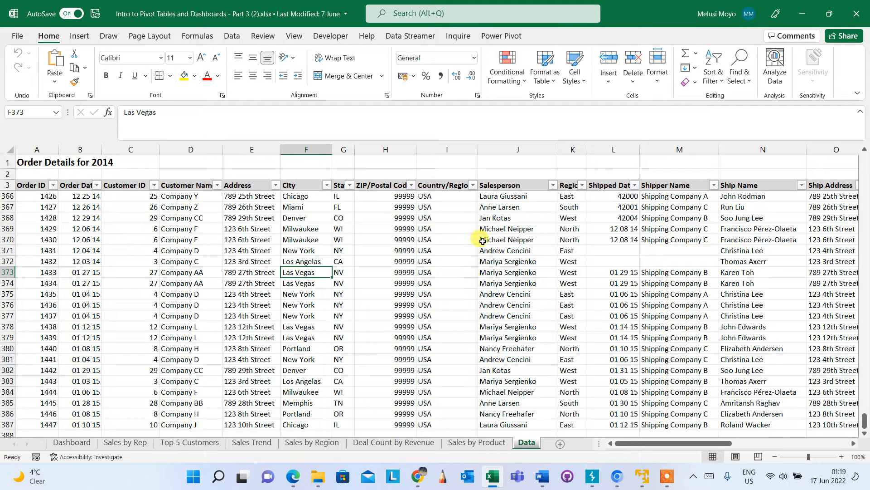
Step: Examine the Salesperson column alongside the Revenue column in the order data to see which fields a sales summary needs
click(495, 187)
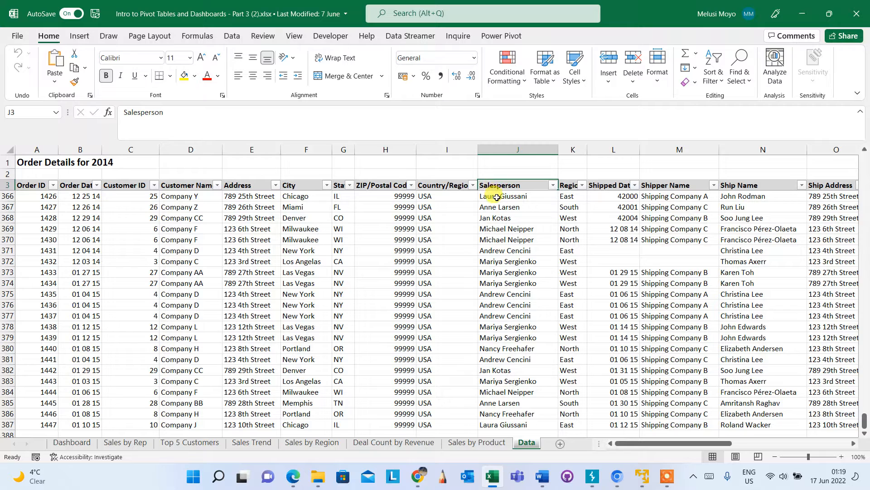
click(497, 198)
drag(496, 198, 502, 326)
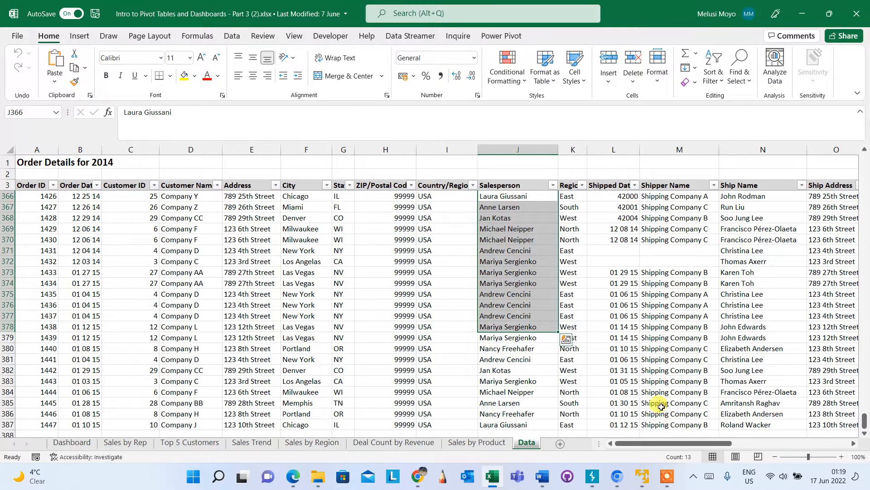
drag(685, 443, 826, 428)
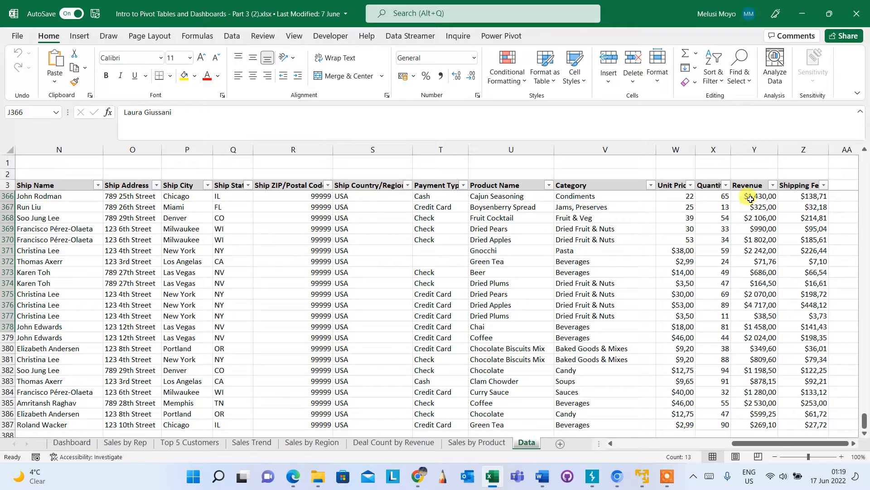
click(754, 215)
click(752, 207)
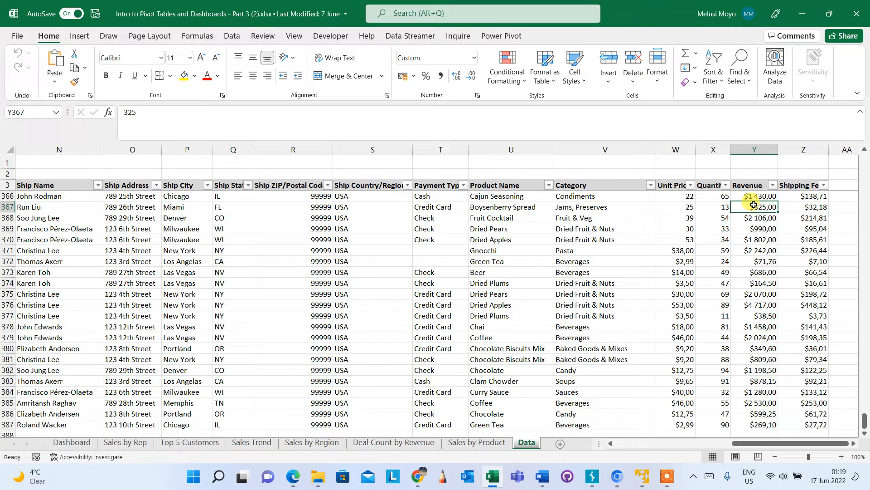
drag(788, 442, 644, 448)
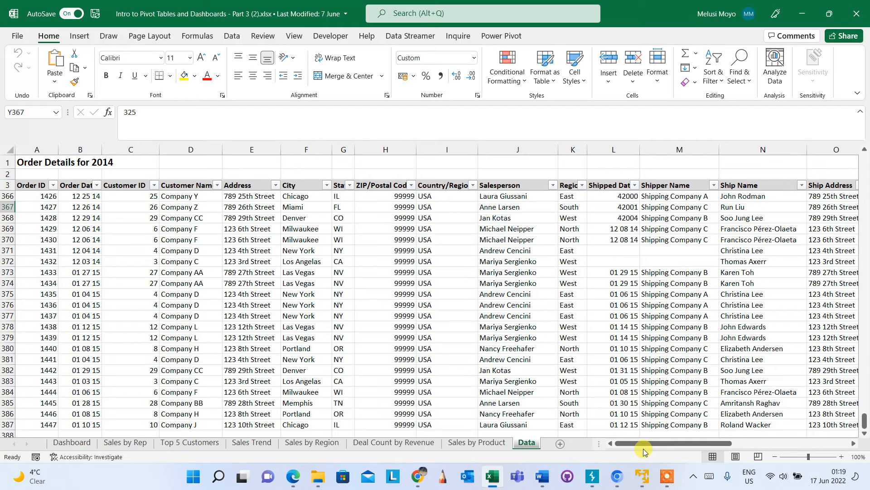
drag(499, 217, 509, 349)
drag(636, 445, 867, 417)
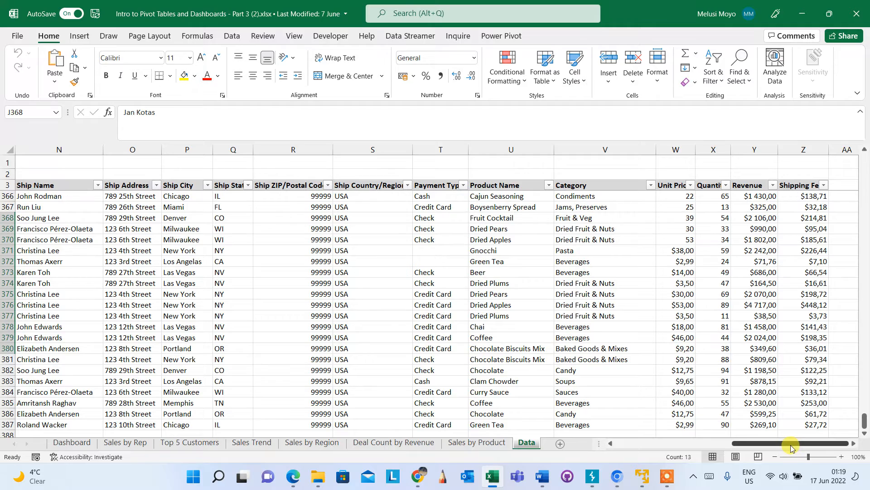
drag(786, 448, 653, 448)
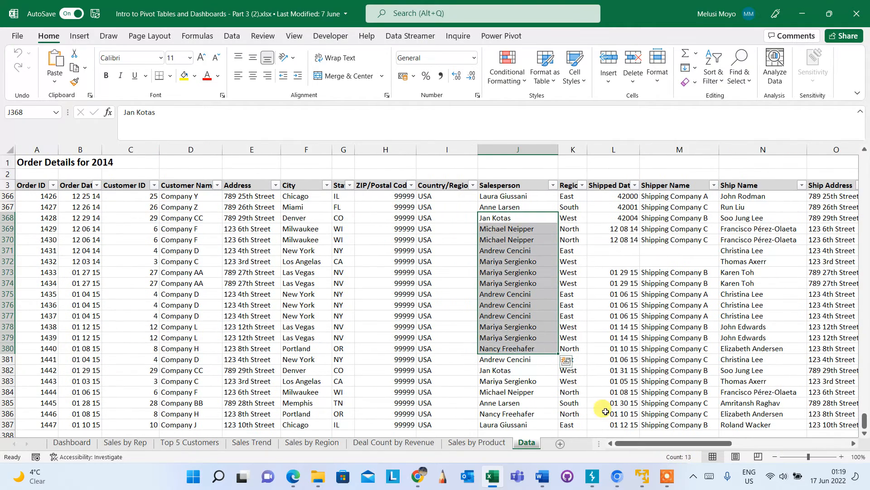
click(512, 384)
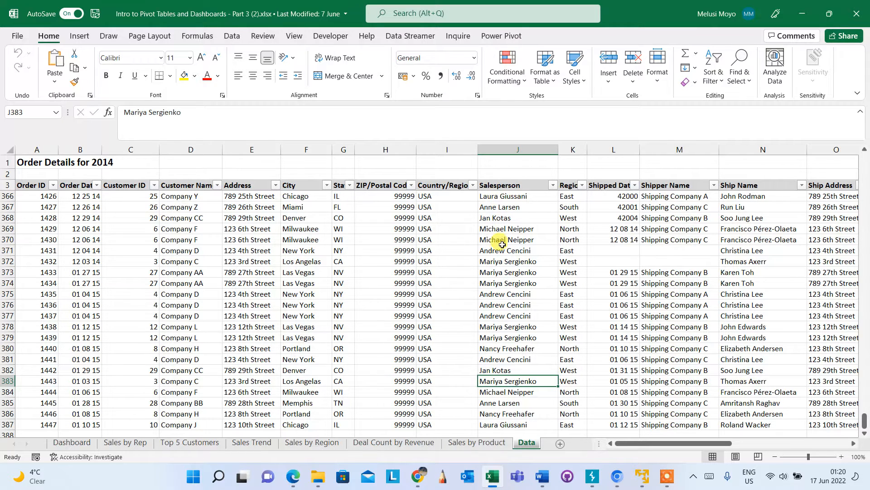
click(508, 281)
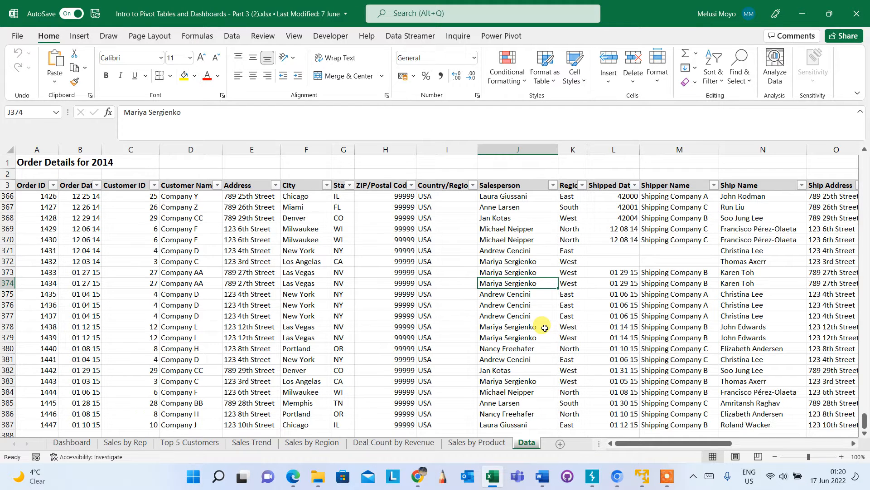
click(80, 38)
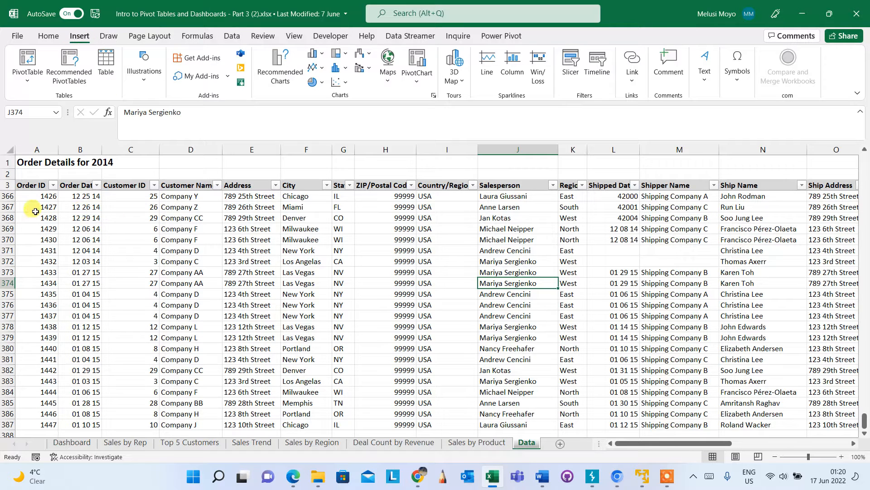
click(408, 360)
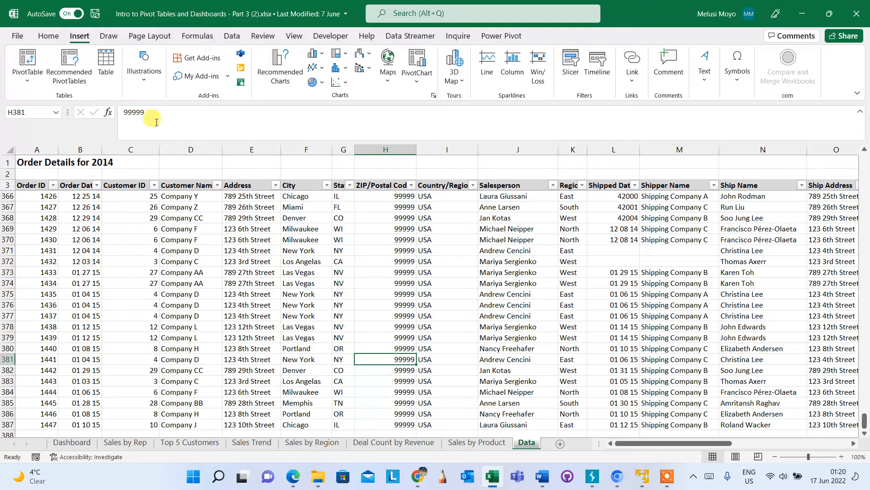
click(34, 58)
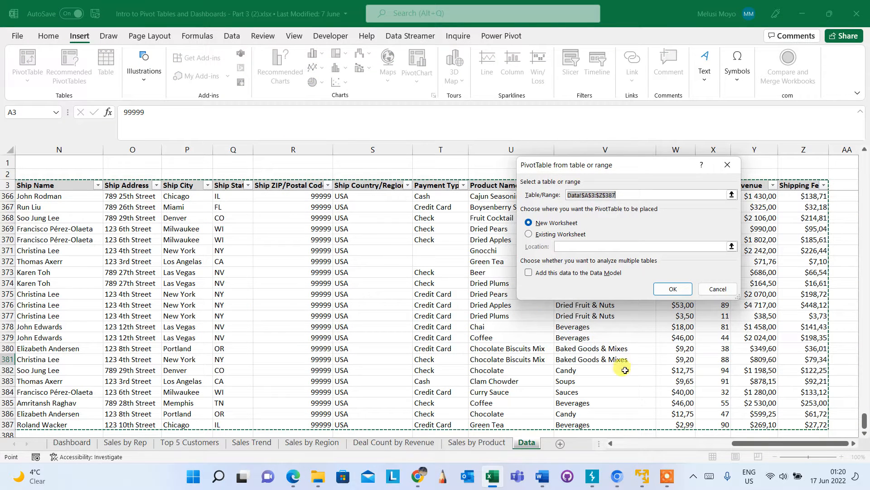
click(717, 290)
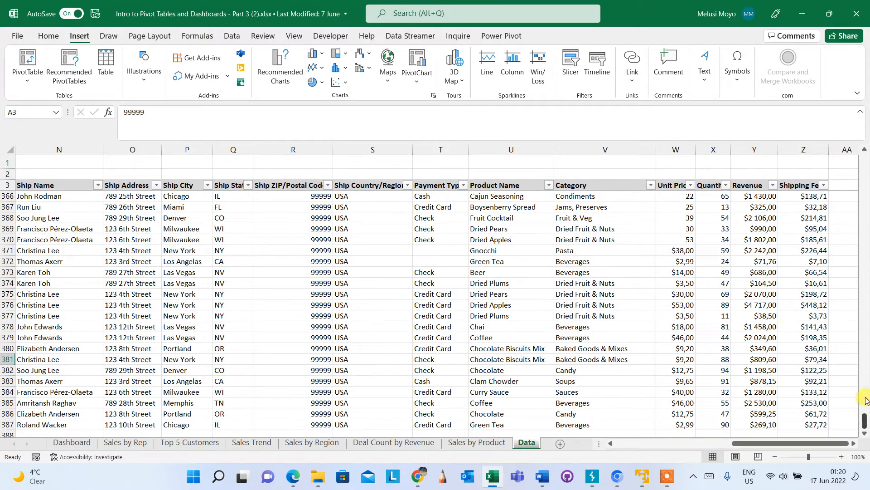
Step: Unfreeze the panes on the Data sheet so the header rows scroll together with the order records
drag(865, 419, 847, 129)
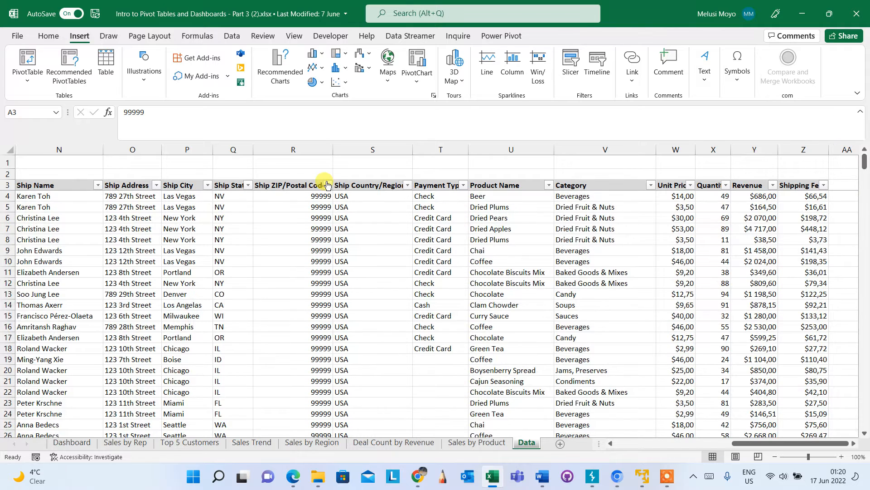
click(12, 186)
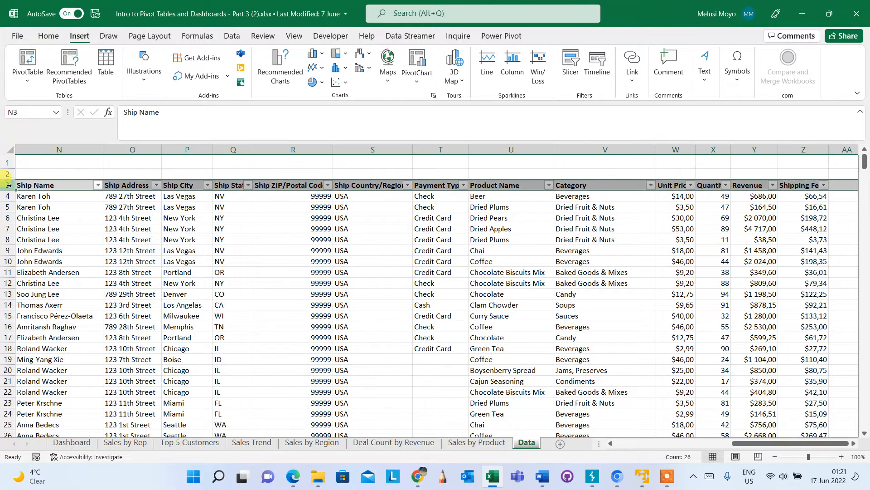
click(295, 35)
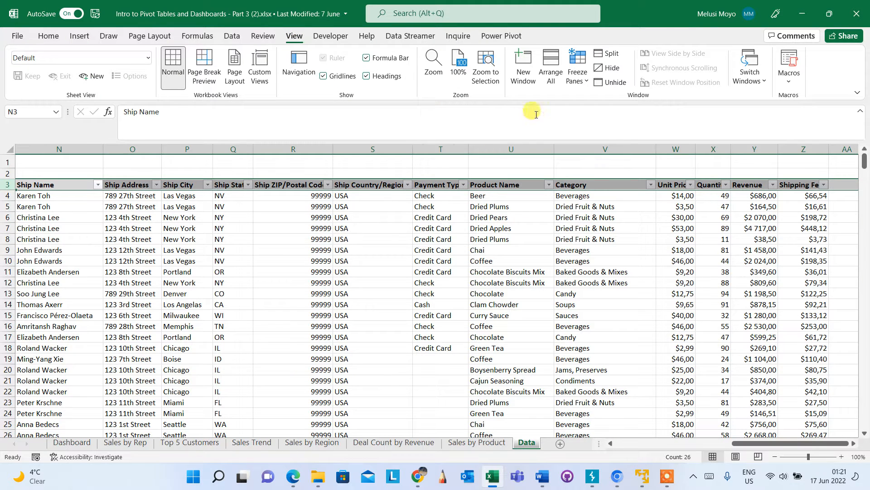
click(581, 82)
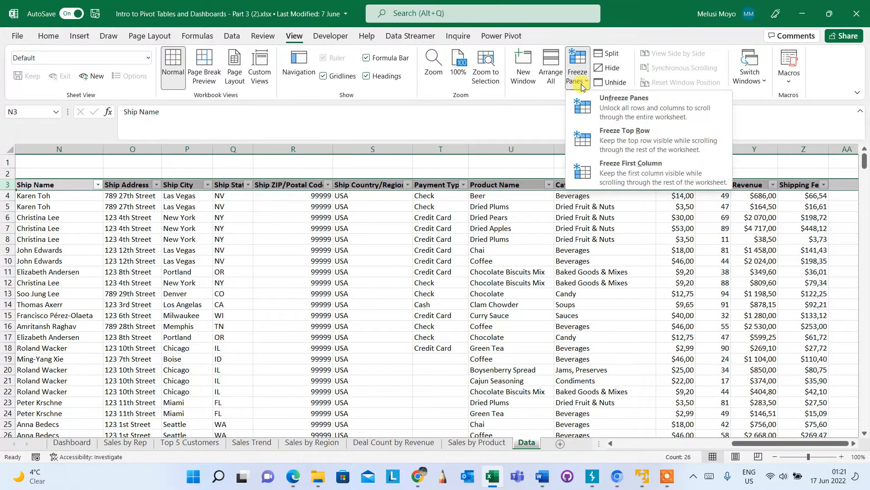
click(605, 110)
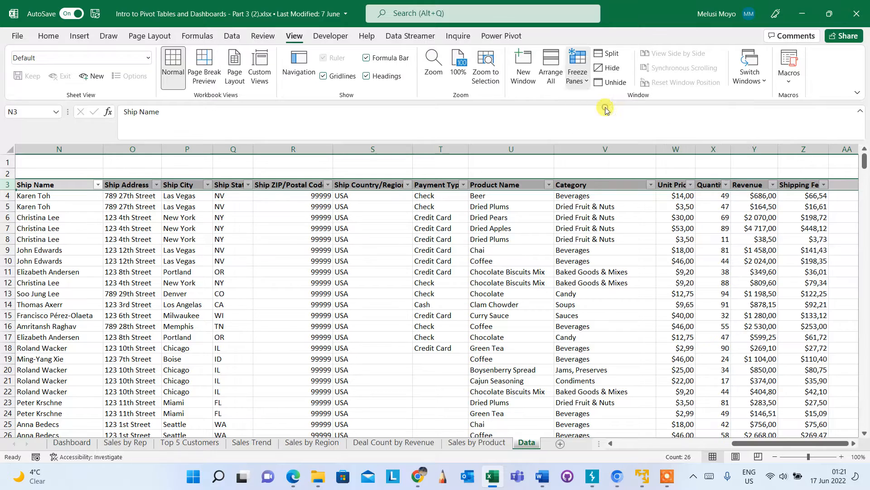
click(864, 433)
click(864, 434)
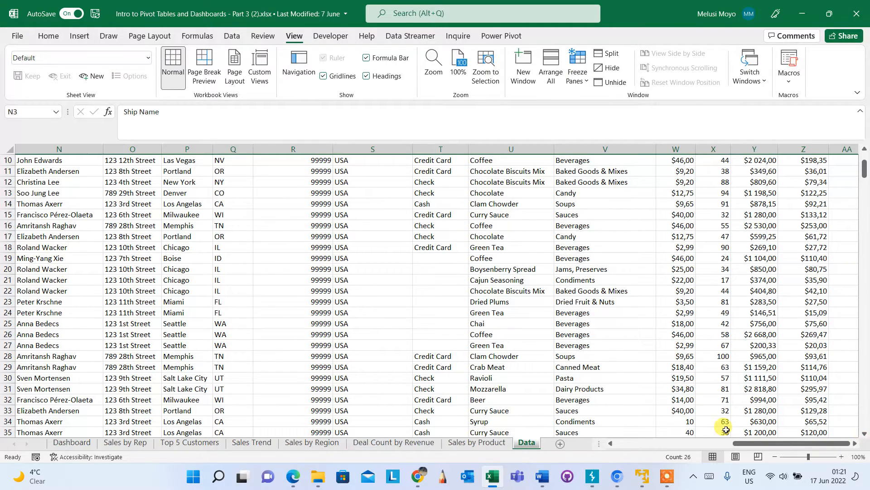
drag(865, 170, 865, 160)
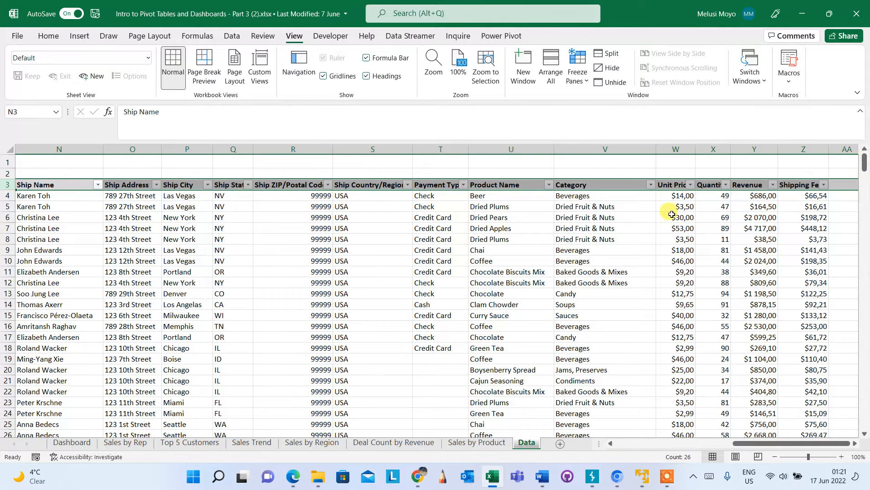
Step: Create a PivotTable from the range Data!$A$3:$Z$387 on a new worksheet, without adding it to the data model
click(416, 247)
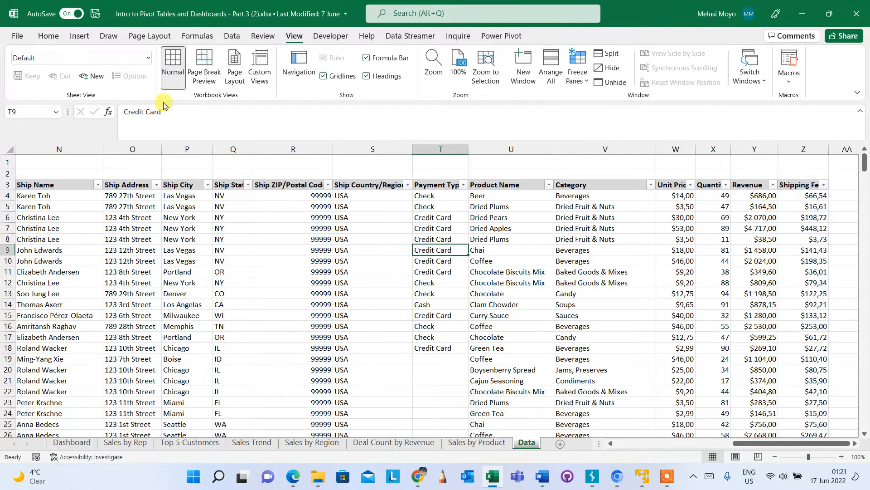
click(82, 38)
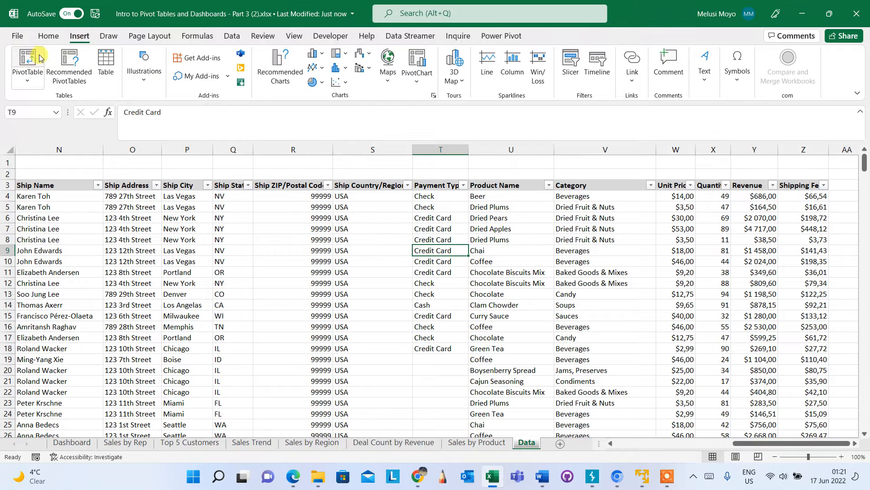
click(27, 63)
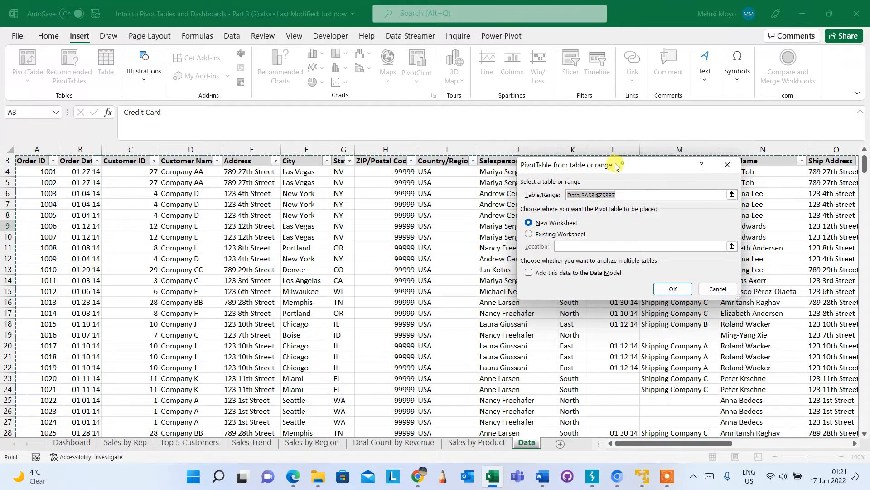
drag(615, 169, 204, 235)
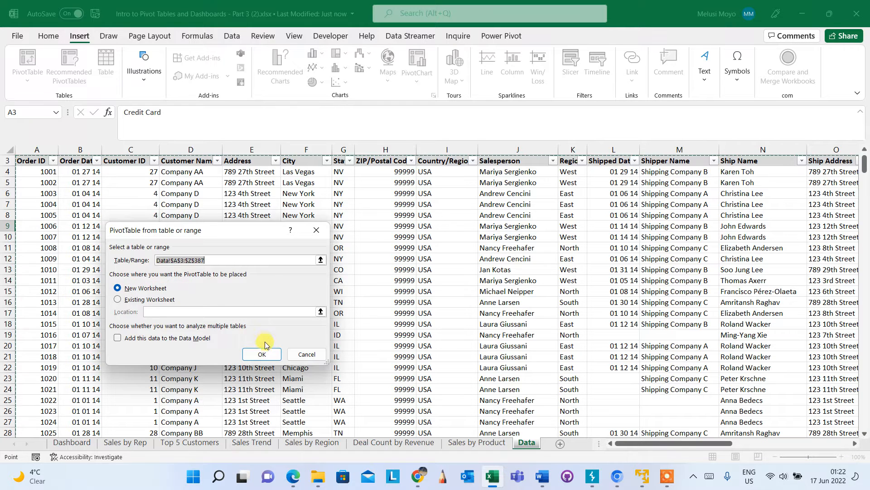
click(262, 354)
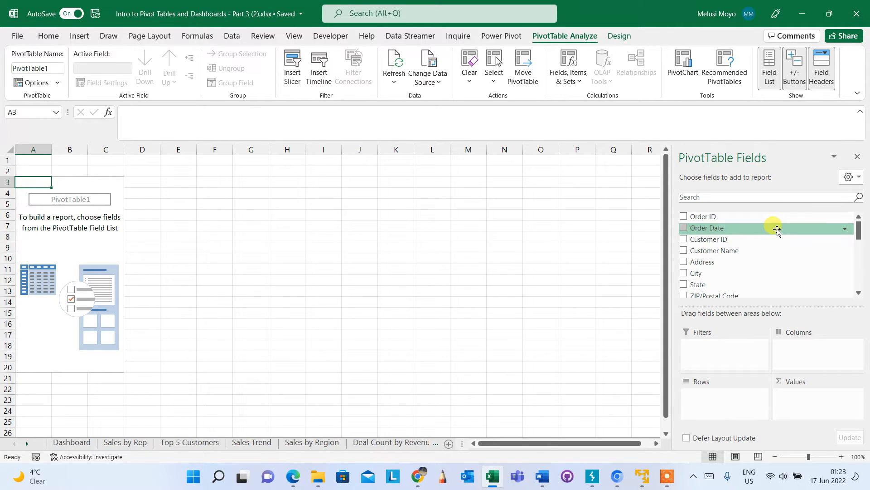
Step: Add the Salesperson field to the Rows area of the PivotTable
click(859, 293)
click(860, 294)
click(859, 293)
click(860, 294)
click(860, 294)
click(859, 294)
click(860, 293)
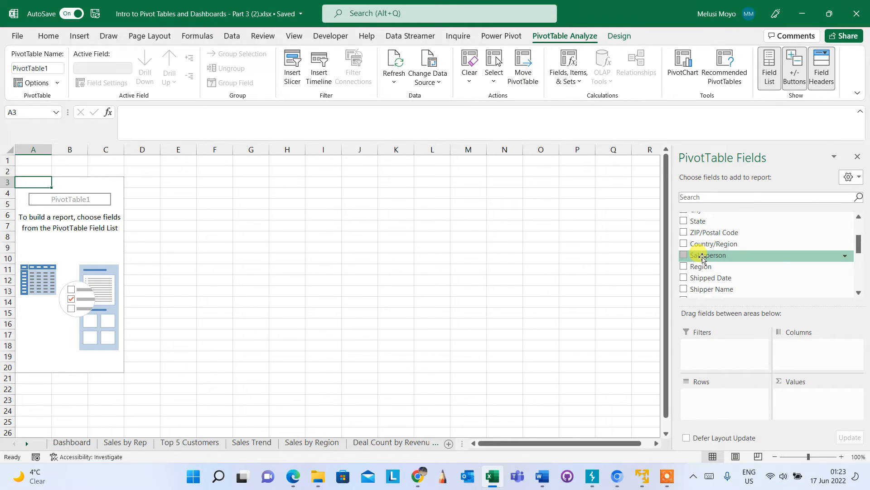
drag(702, 257, 701, 392)
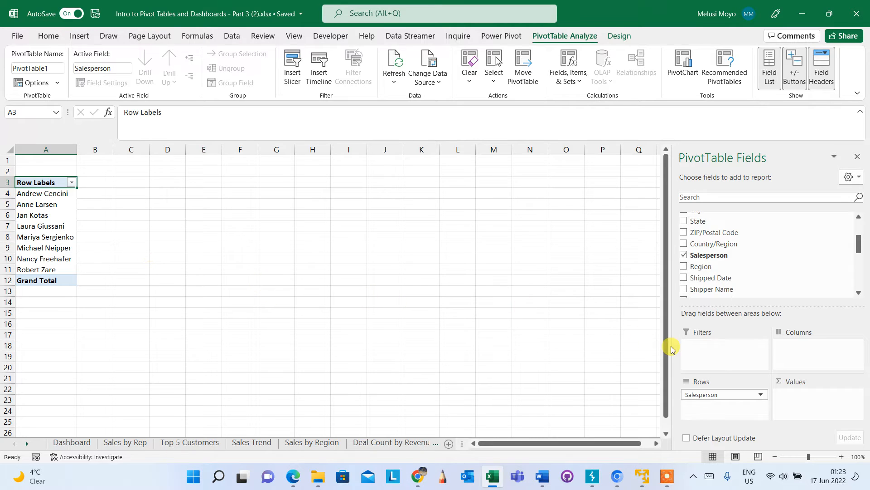
Step: Add the Revenue field to the PivotTable's Values area as a sum
click(858, 292)
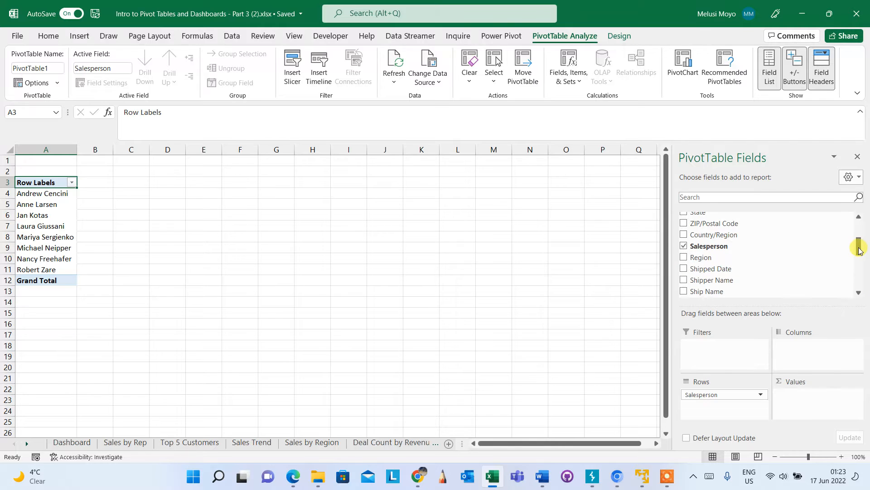
click(859, 293)
click(860, 293)
click(860, 294)
click(860, 293)
click(860, 293)
click(860, 293)
click(860, 293)
click(860, 293)
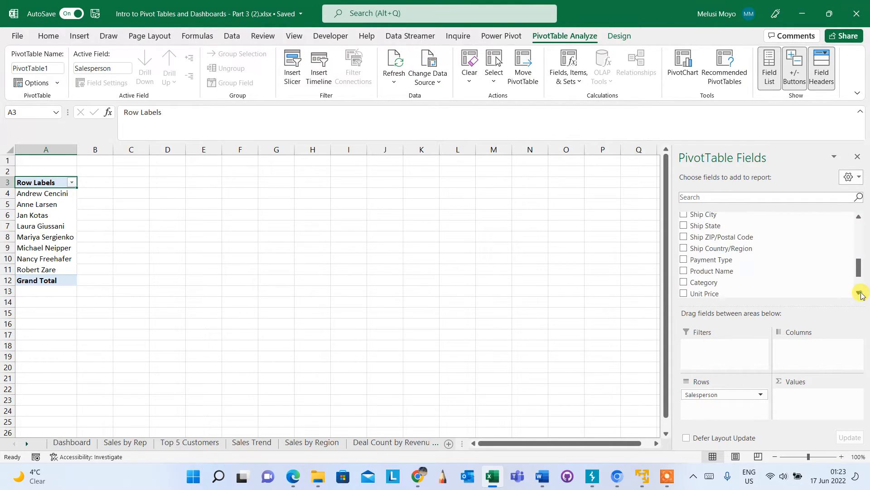
click(860, 293)
click(860, 294)
click(859, 294)
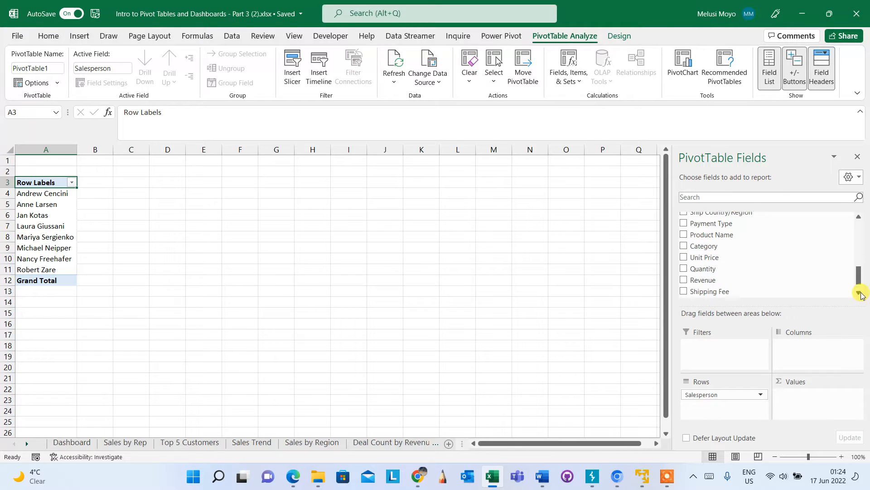
click(860, 293)
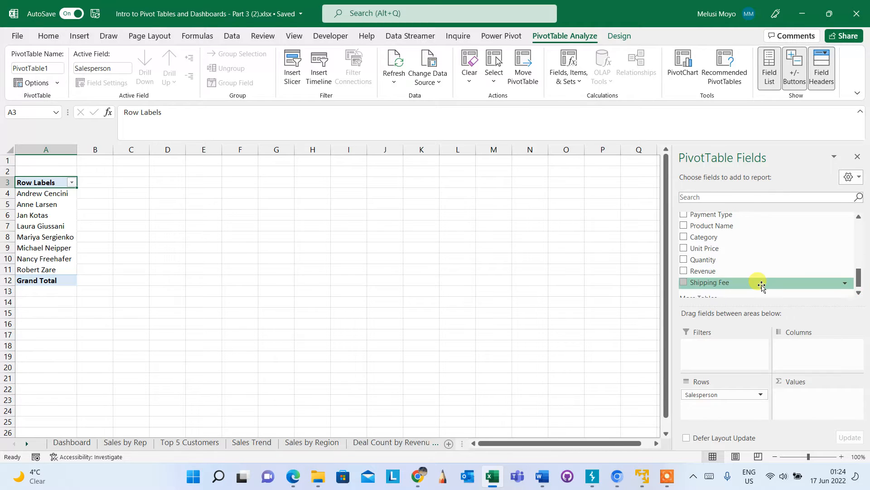
click(684, 271)
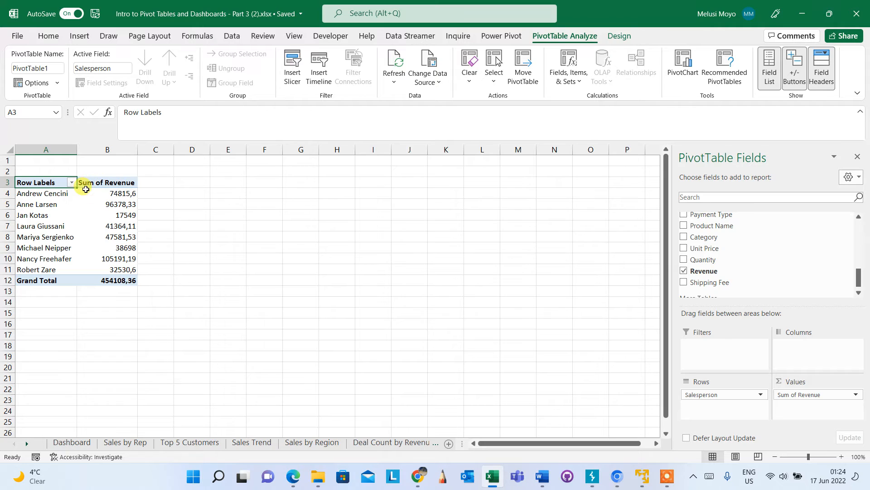
Step: Examine the Sum of Revenue for each salesperson and the grand total in the PivotTable
mouse_move(88, 193)
click(34, 193)
click(102, 192)
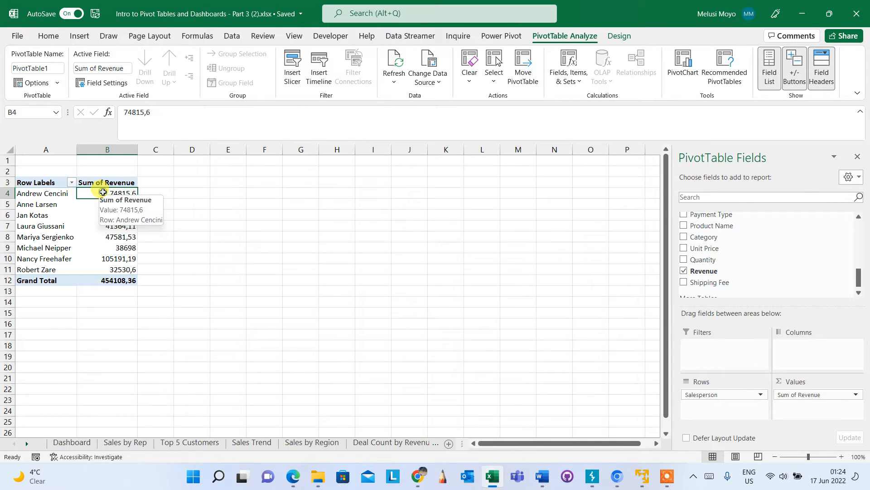
click(106, 283)
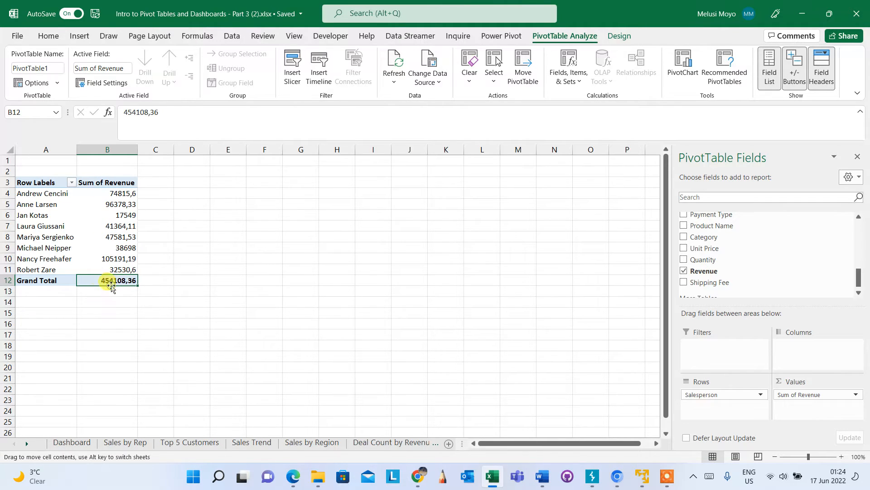
click(44, 192)
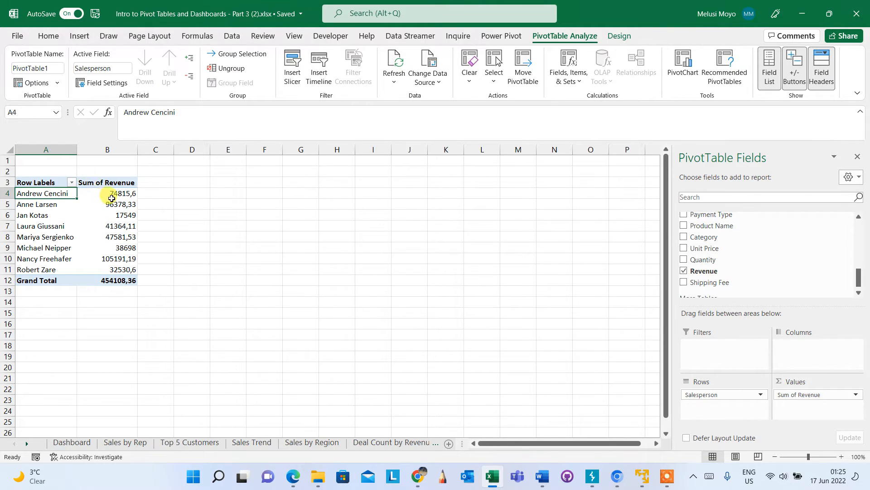
click(94, 194)
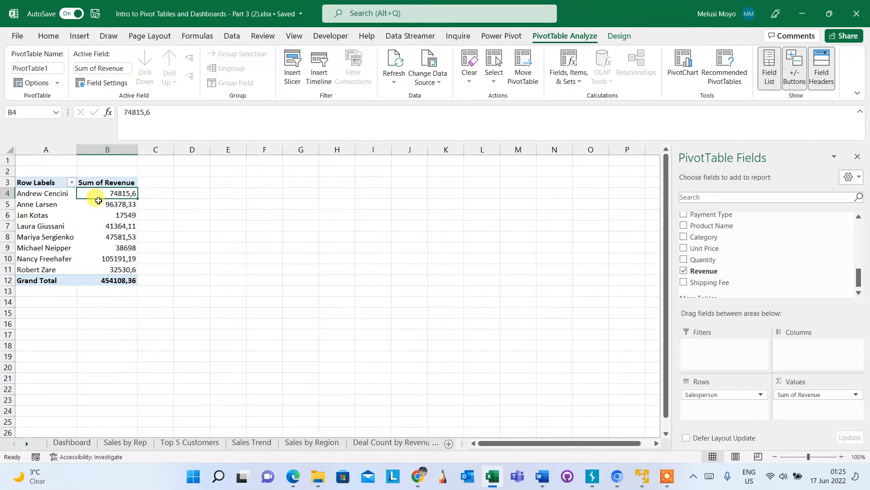
click(93, 203)
click(91, 218)
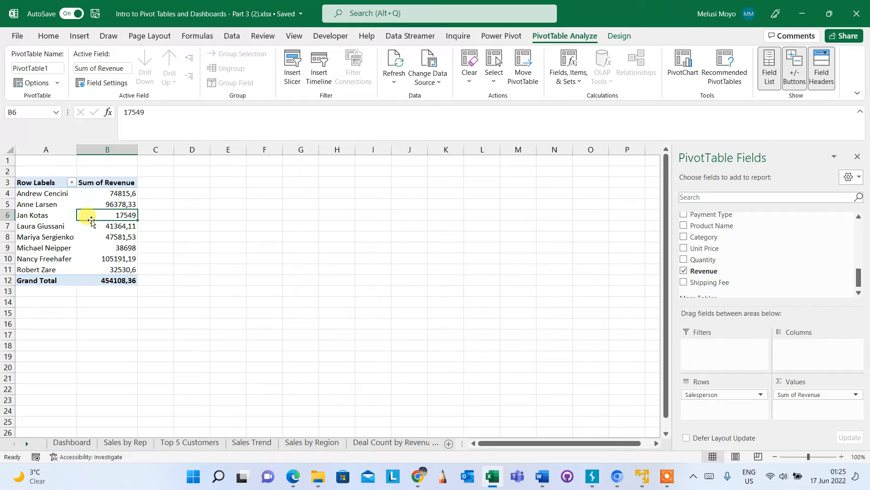
click(90, 226)
click(94, 238)
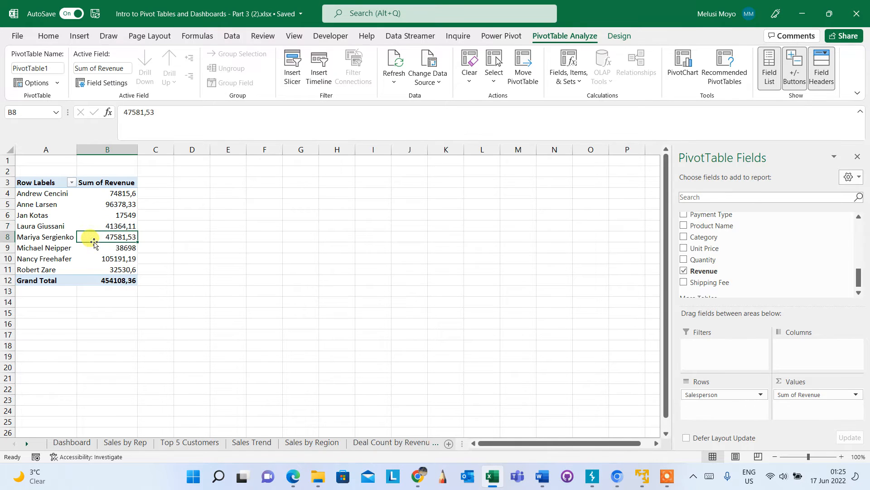
click(94, 247)
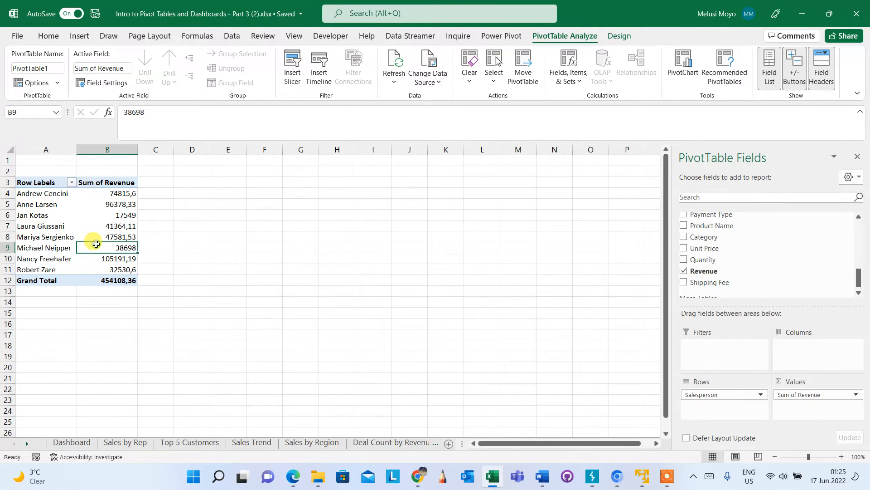
click(85, 262)
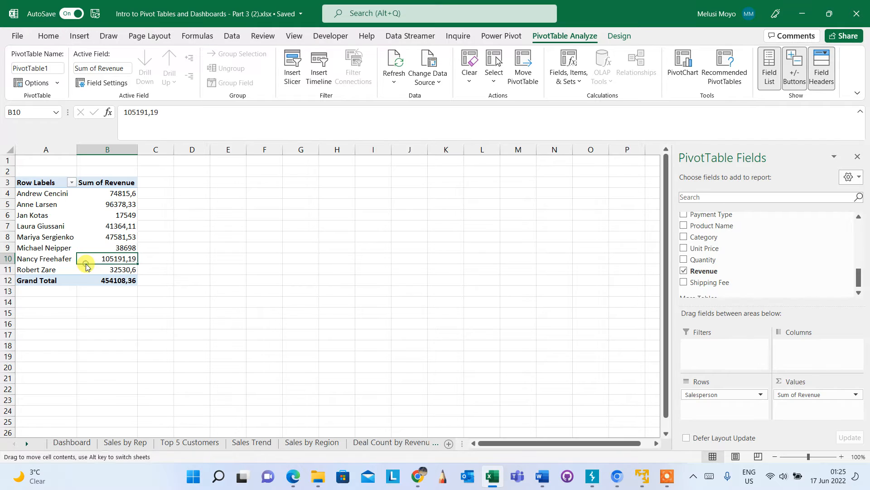
click(105, 205)
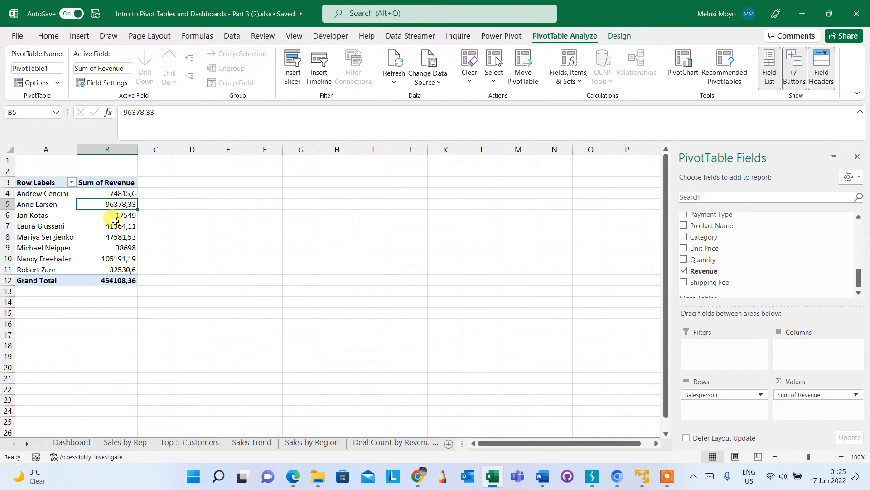
click(102, 227)
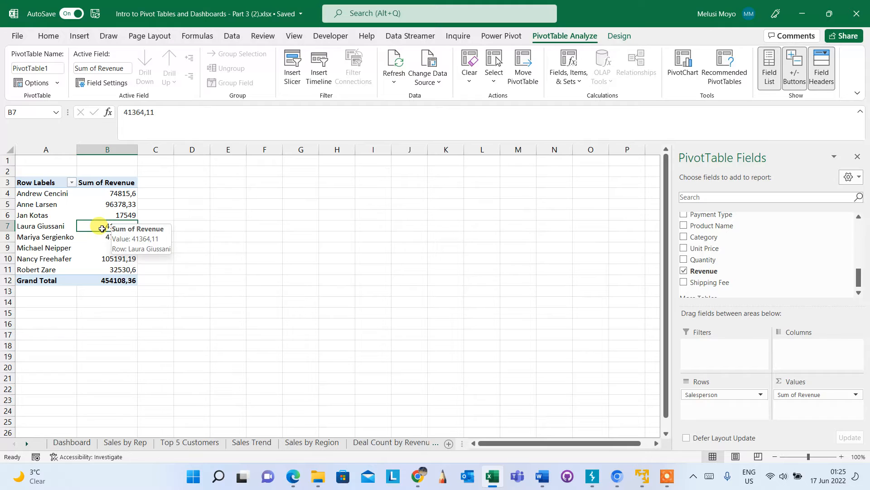
click(114, 194)
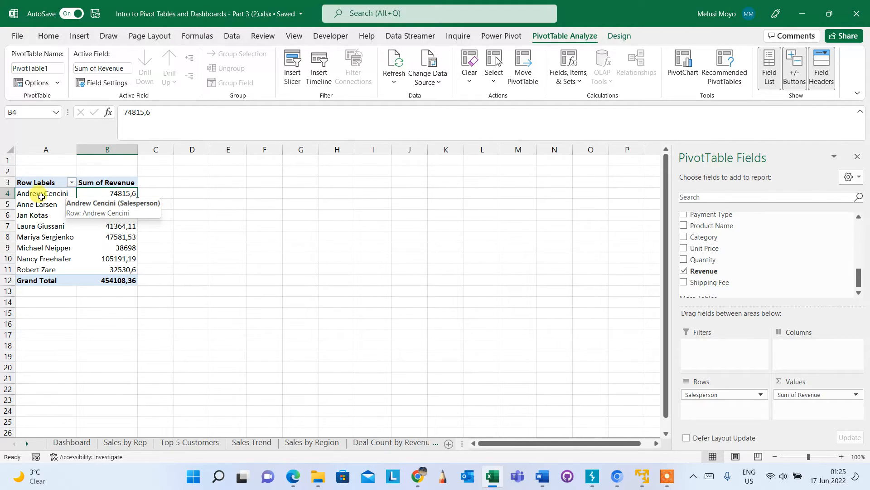
mouse_move(108, 210)
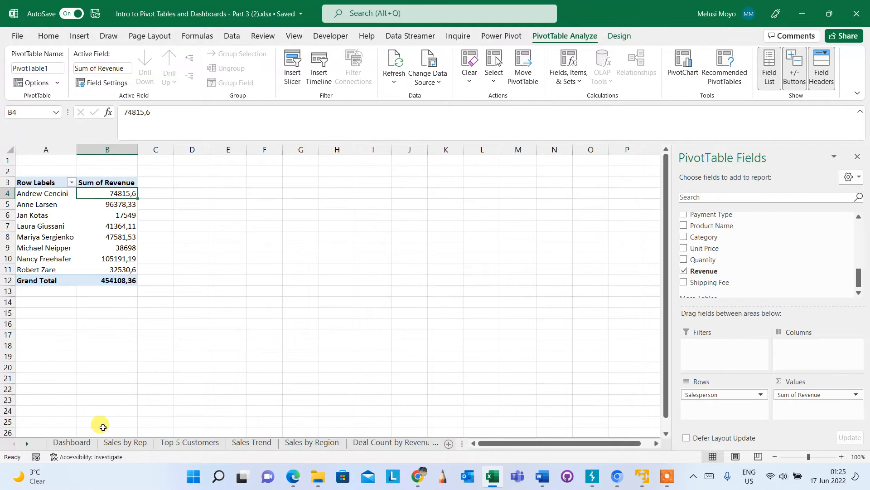
Step: Filter the Salesperson column on the Data sheet to show only the first salesperson listed in the PivotTable
double_click(28, 445)
click(28, 444)
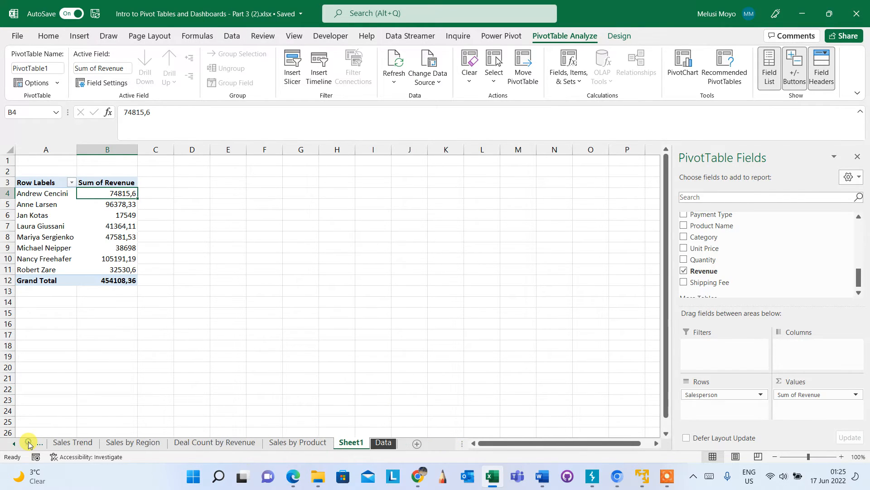
click(381, 443)
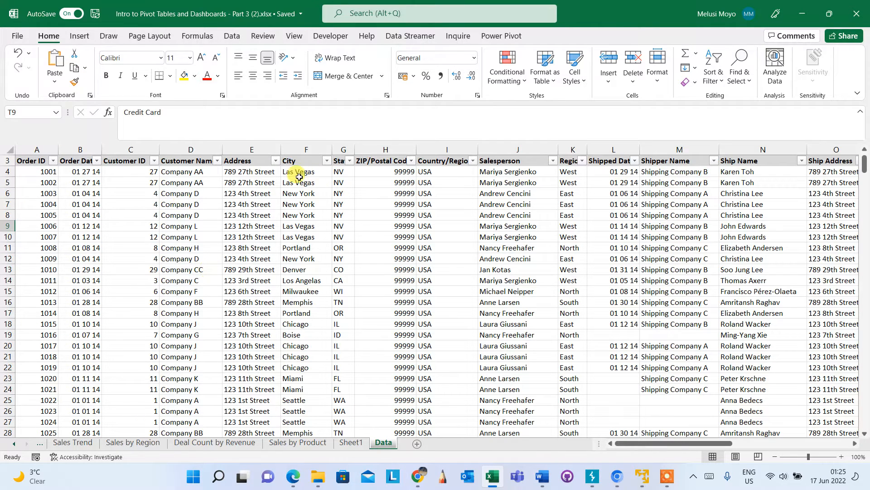
click(553, 161)
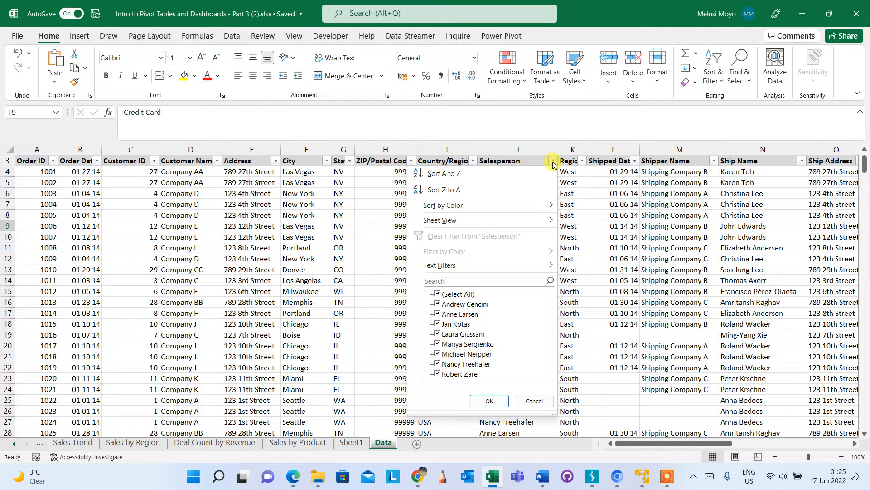
click(440, 315)
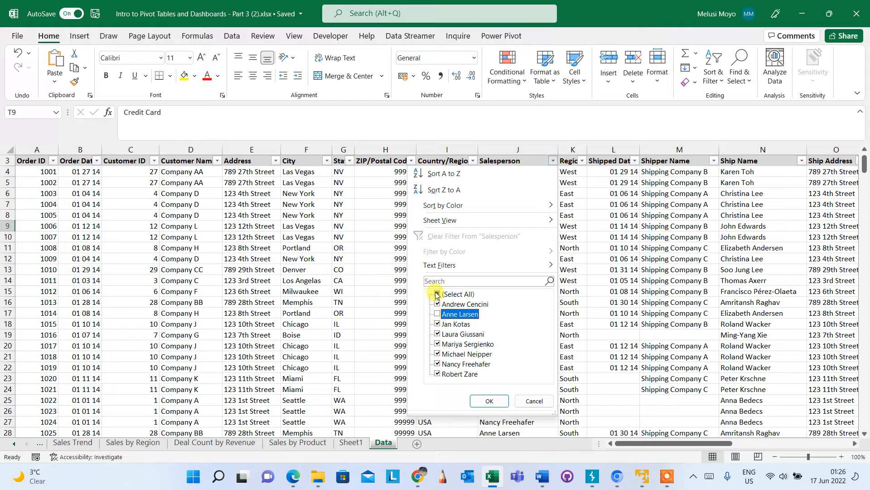
click(437, 294)
click(437, 295)
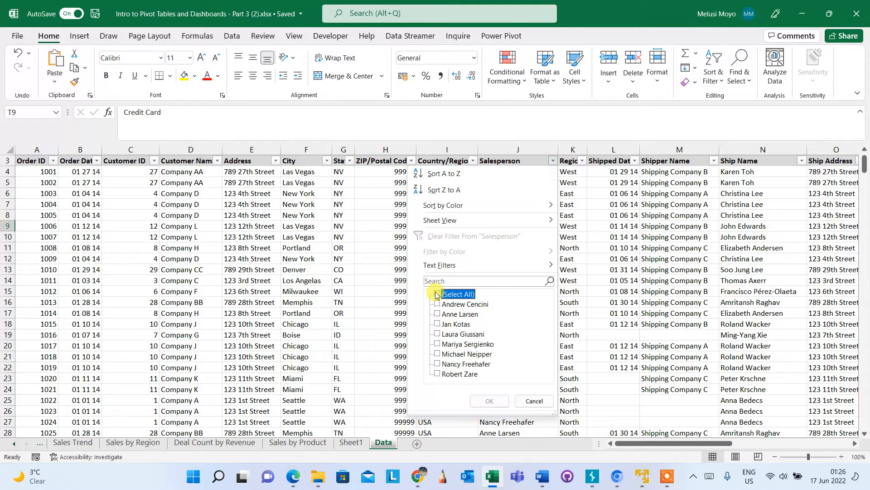
click(437, 304)
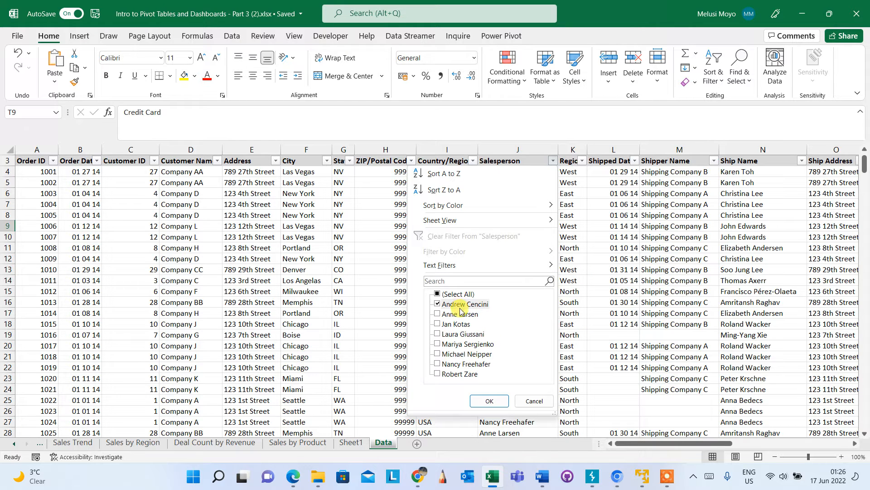
click(490, 400)
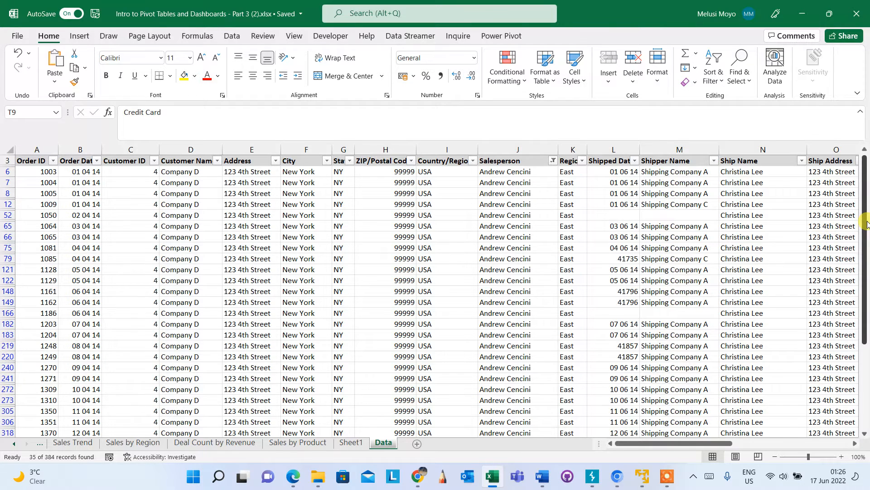
Step: Select all the filtered Revenue values from Y6 to Y381 to check their sum against the PivotTable
drag(867, 224, 867, 368)
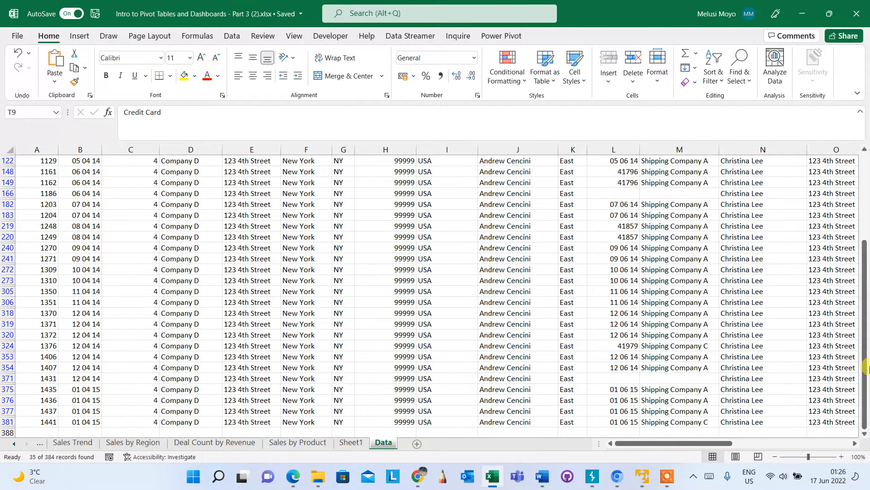
drag(673, 444, 850, 441)
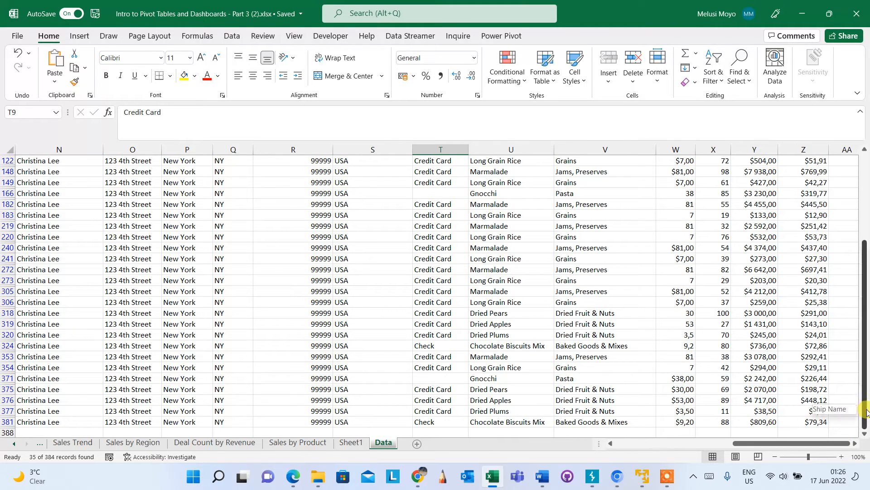
drag(867, 412, 856, 319)
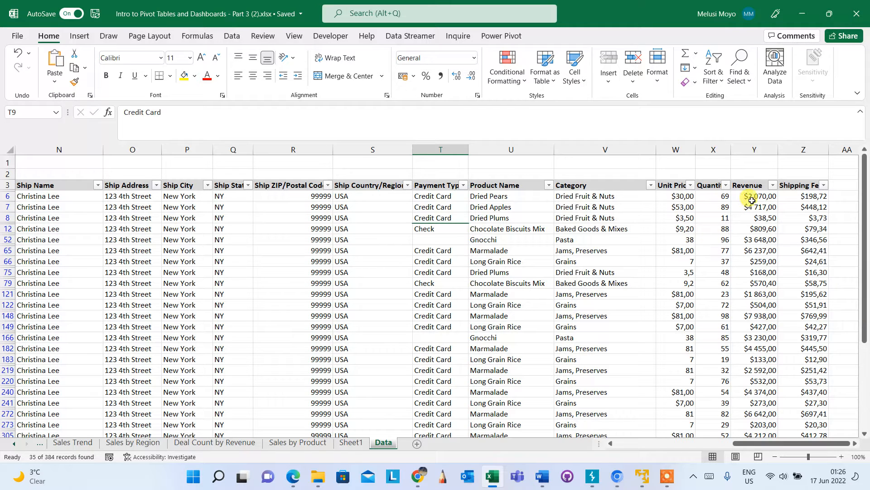
drag(747, 198, 750, 408)
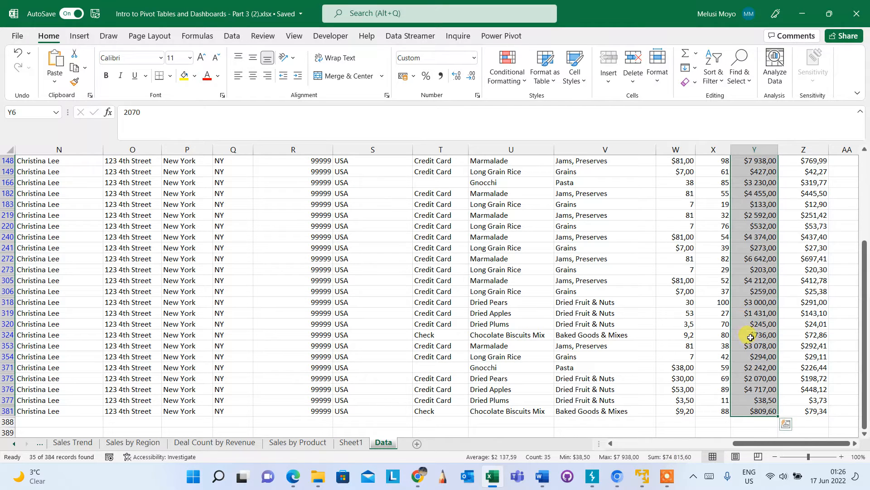
Step: Return to the PivotTable on Sheet1 and compare the first salesperson's revenue with the sum of the filtered source records
click(353, 442)
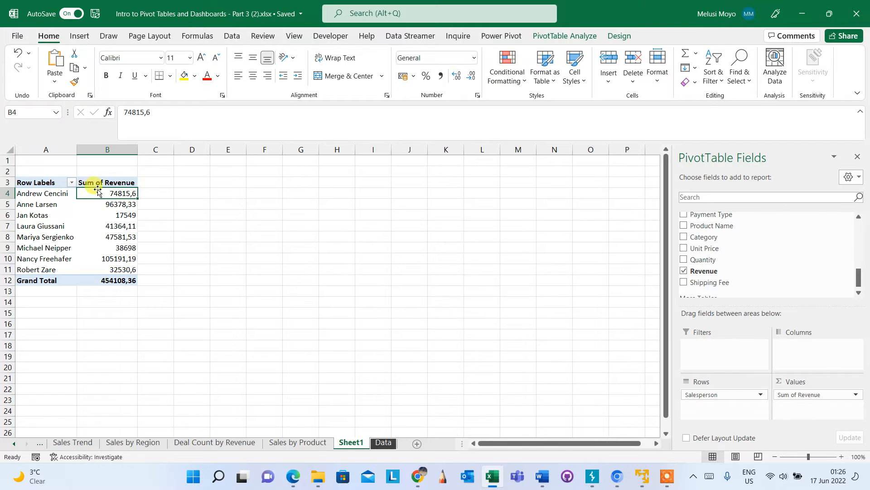
mouse_move(98, 195)
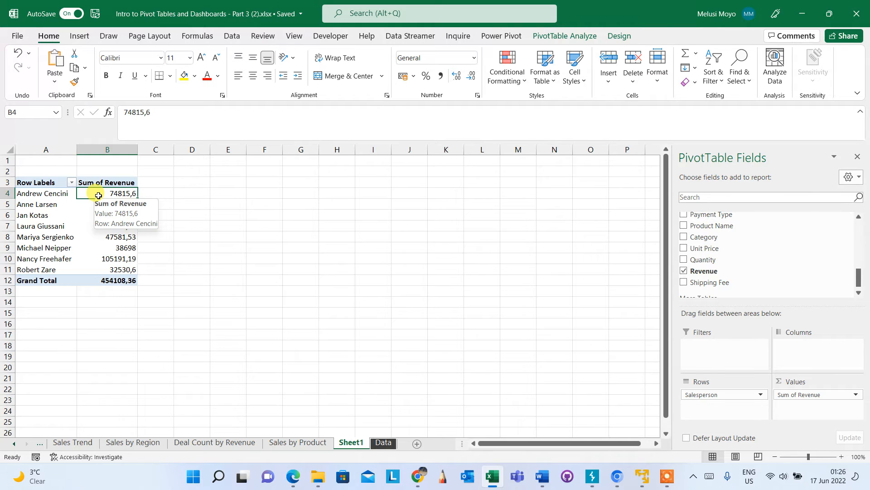
click(120, 216)
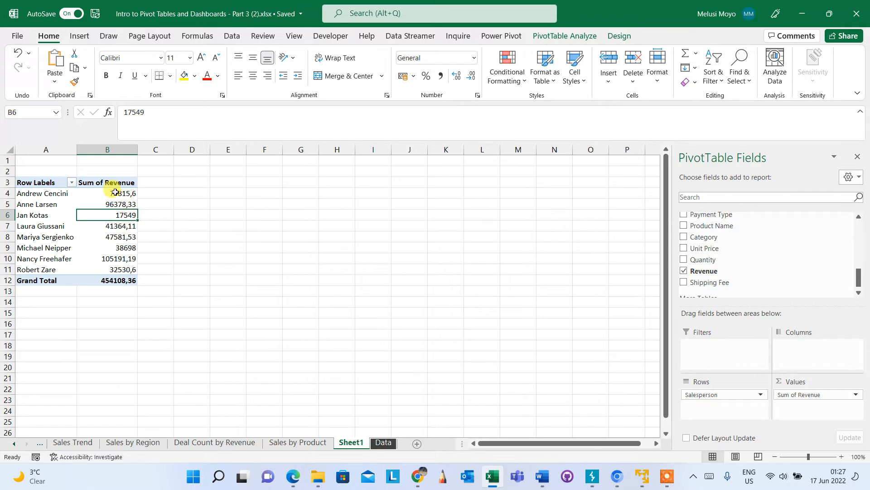
Step: Format the PivotTable's Sum of Revenue field as Currency through its value field settings
drag(115, 192, 105, 280)
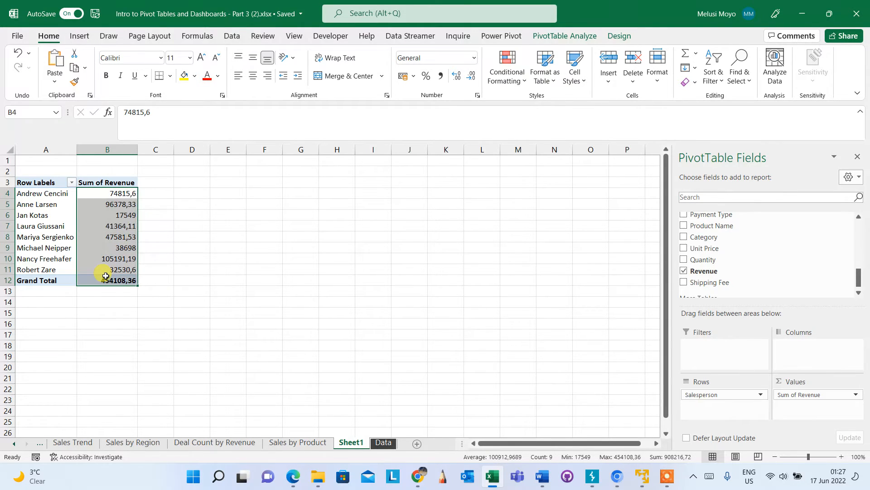
mouse_move(102, 234)
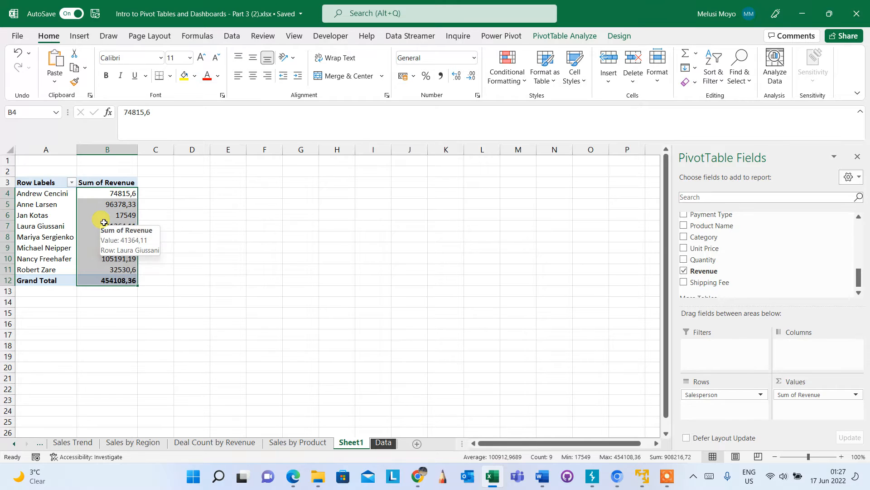
right_click(104, 223)
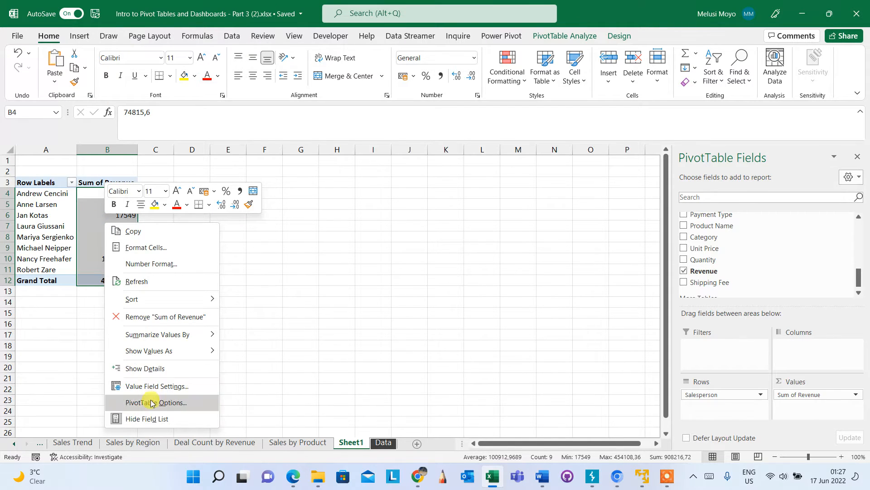
click(150, 385)
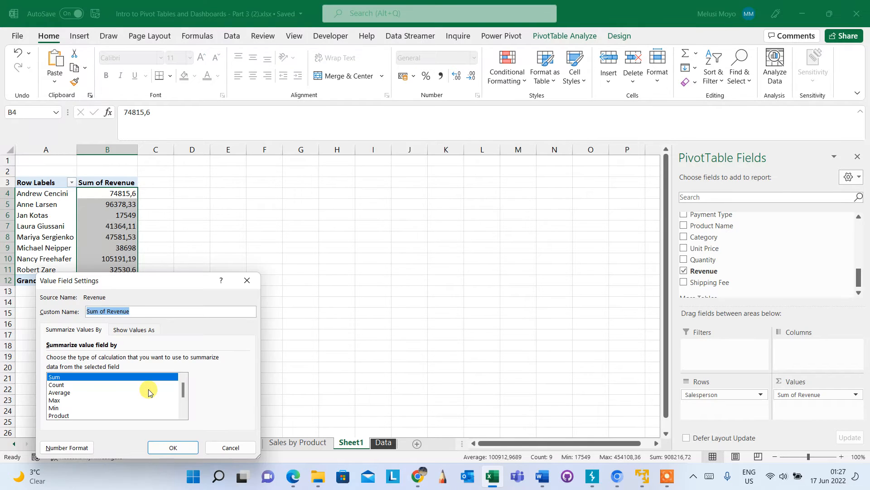
click(70, 448)
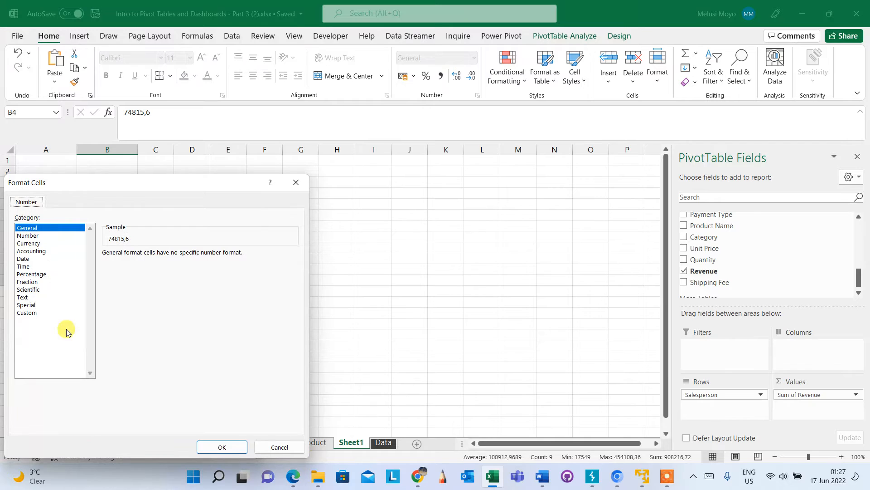
click(38, 243)
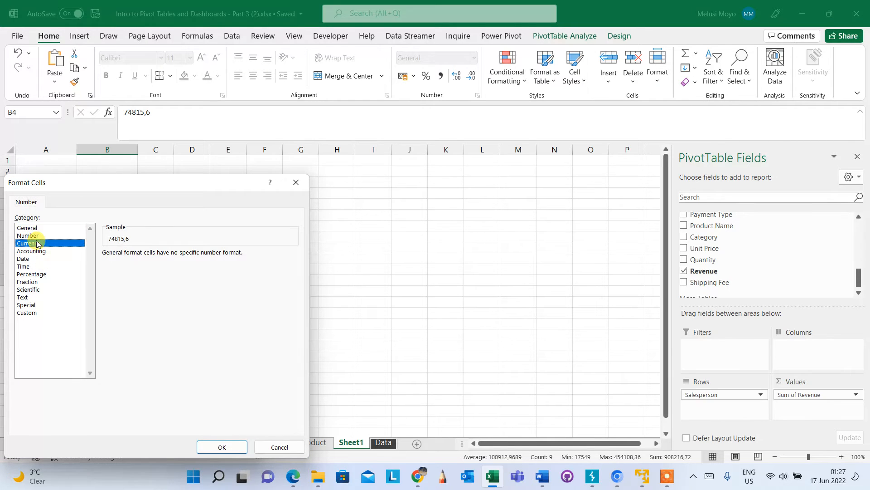
click(222, 447)
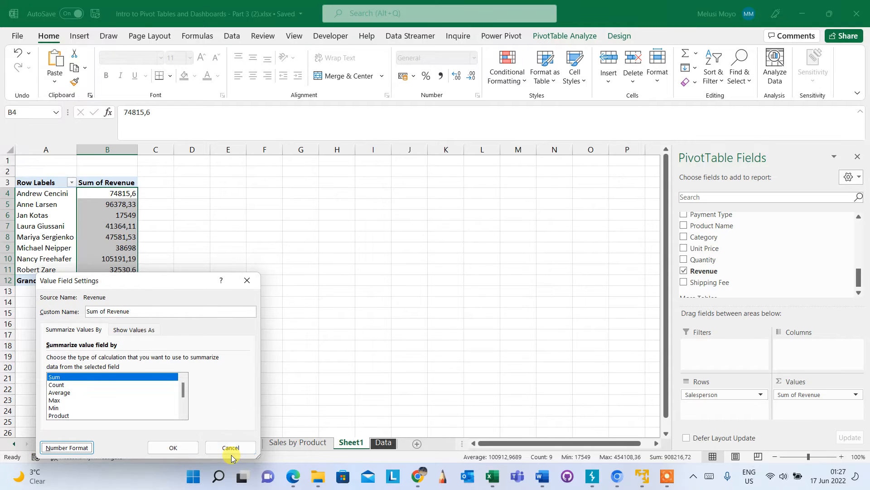
click(173, 447)
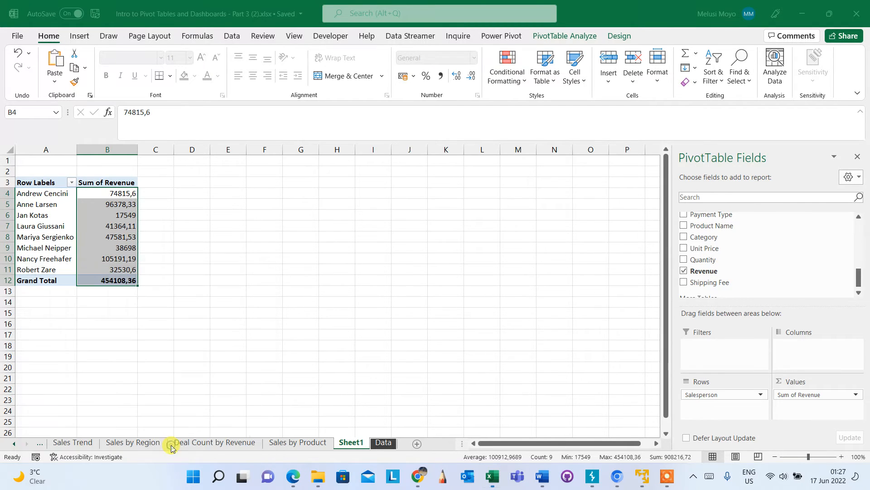
click(163, 323)
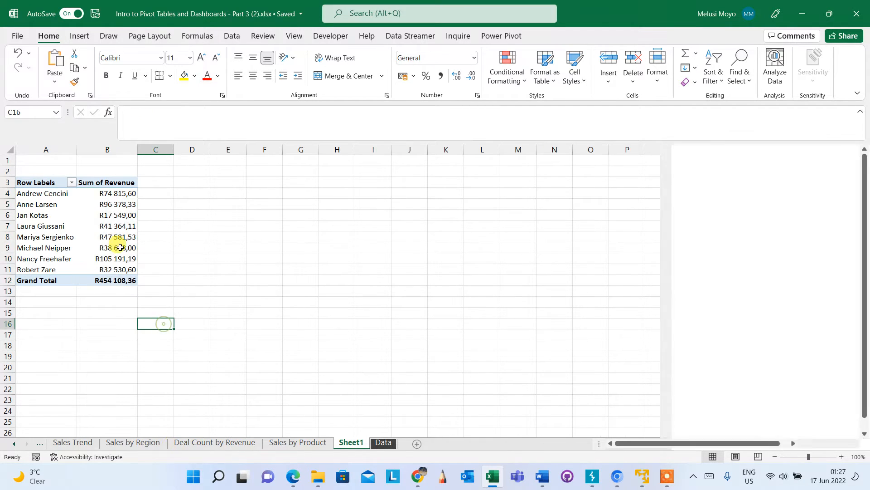
Step: Examine the currency-formatted revenue values and the order of the salespeople in the PivotTable
click(113, 203)
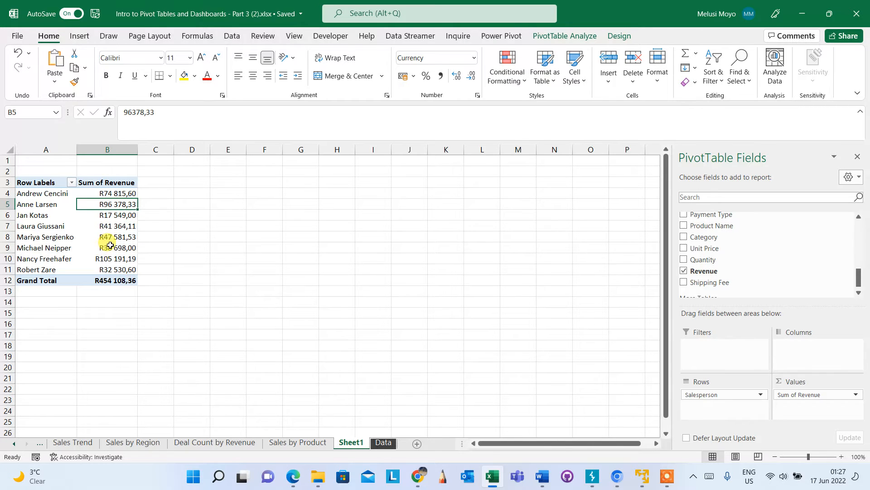
click(107, 245)
click(107, 225)
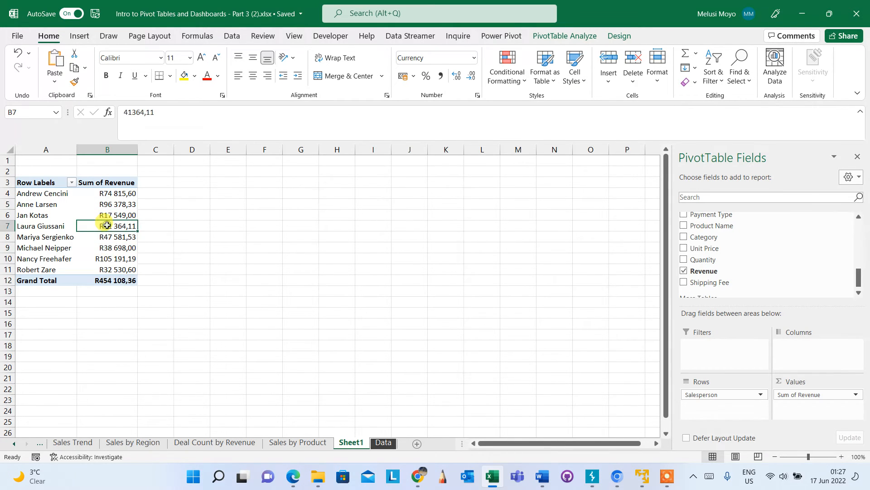
click(121, 207)
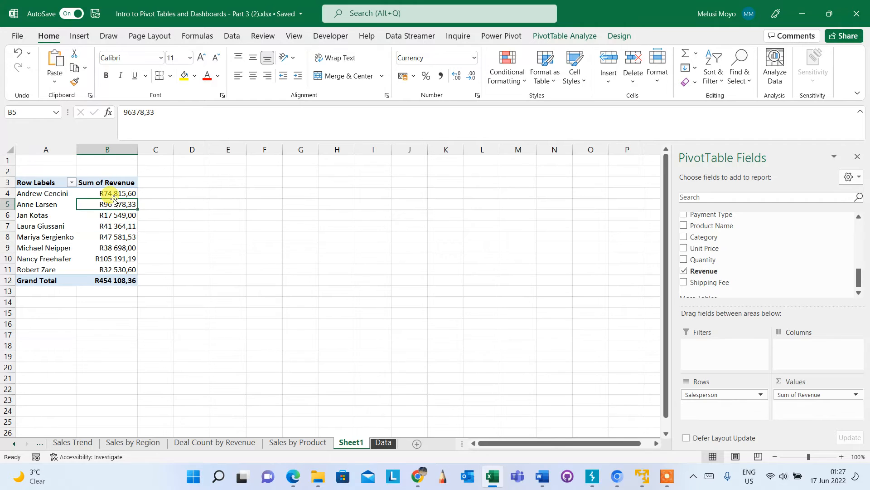
click(112, 232)
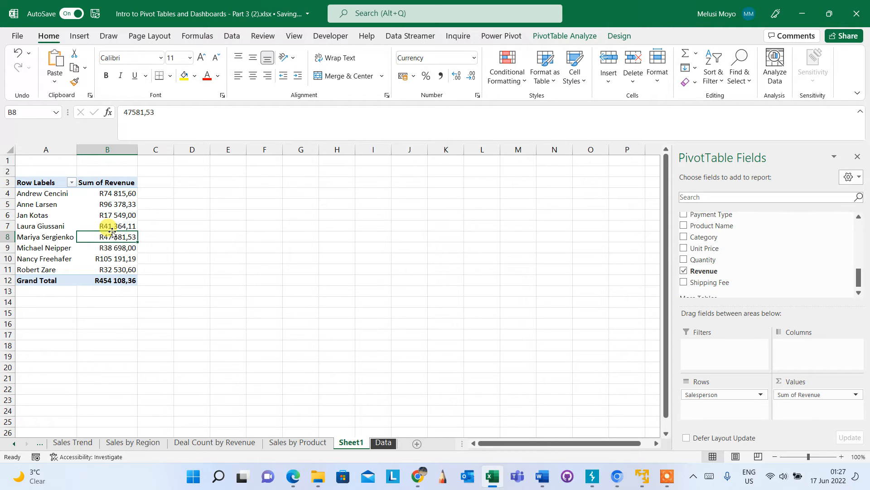
click(100, 213)
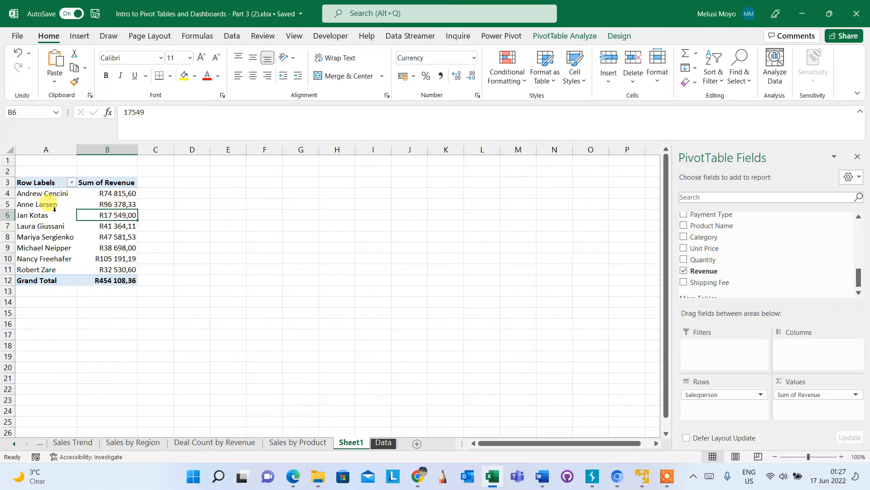
click(112, 256)
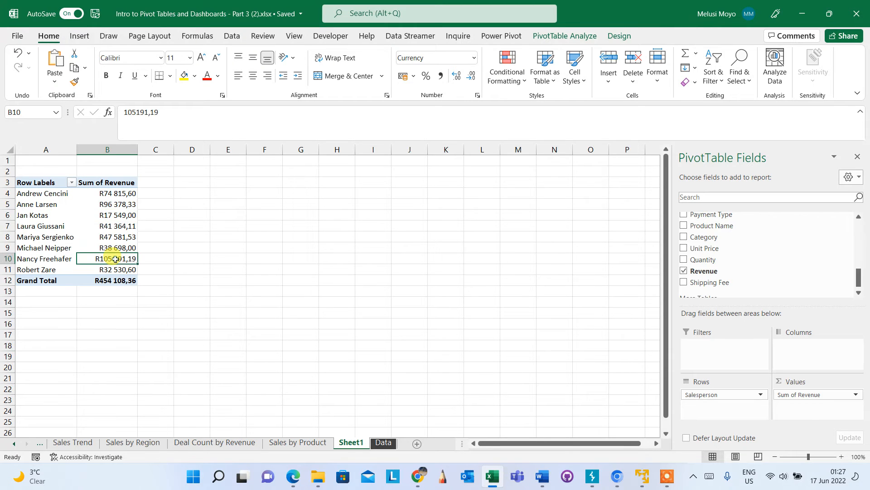
click(105, 221)
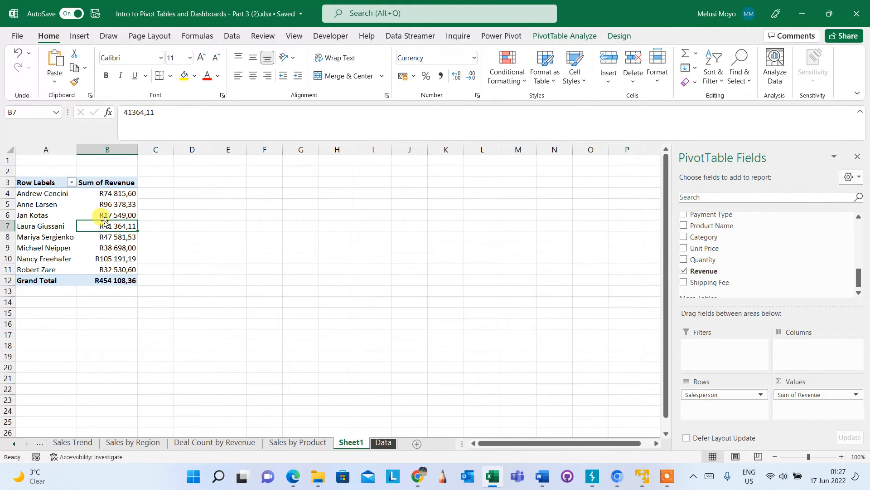
click(117, 203)
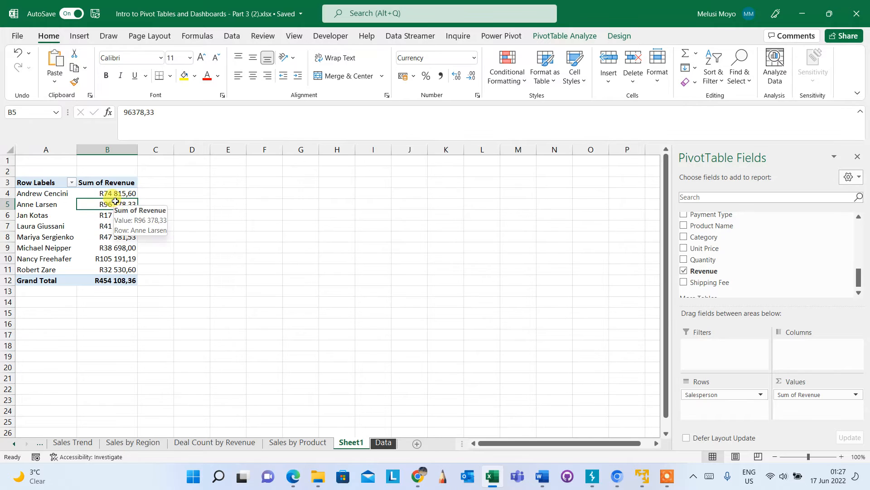
click(115, 192)
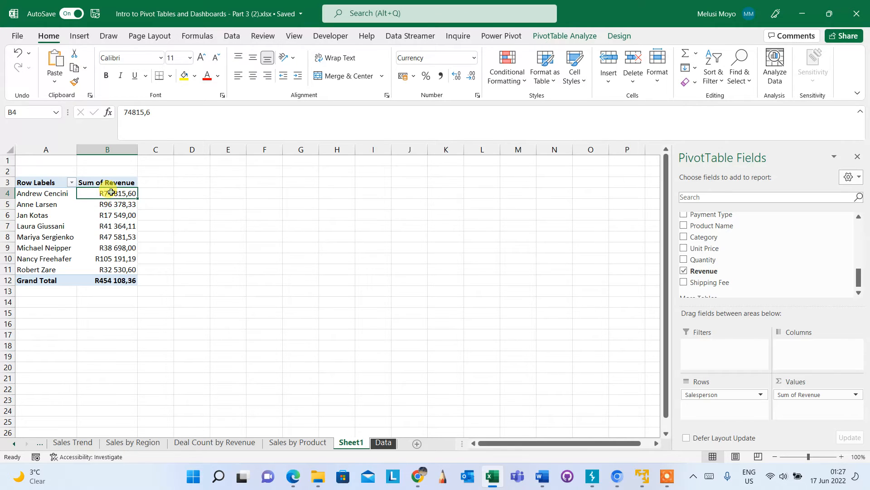
Step: Sort the PivotTable's salespeople by Sum of Revenue from largest to smallest and review the ranking
click(73, 183)
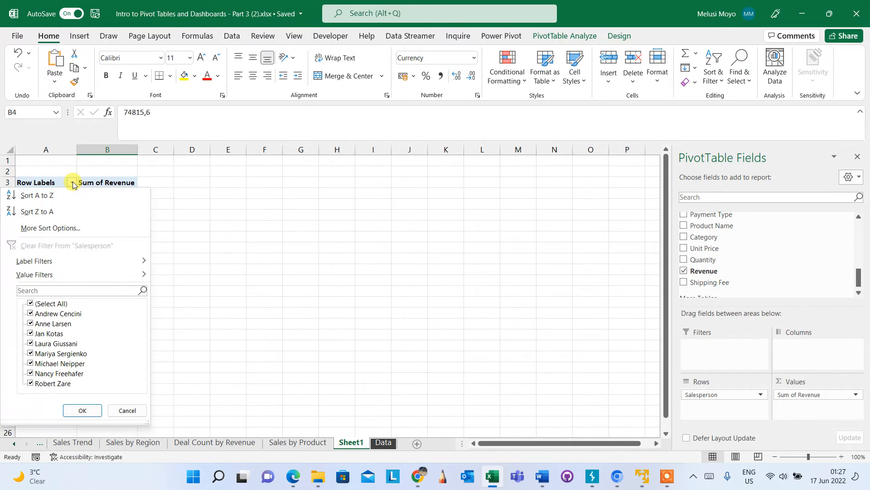
click(218, 227)
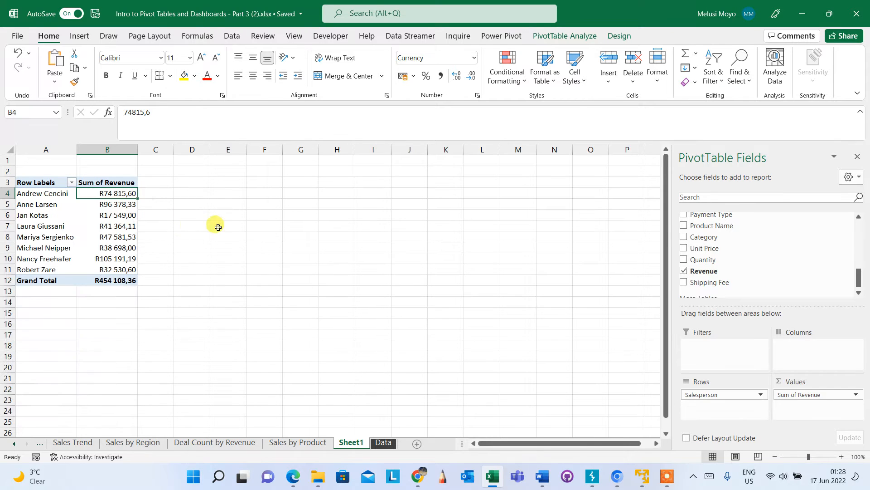
right_click(116, 196)
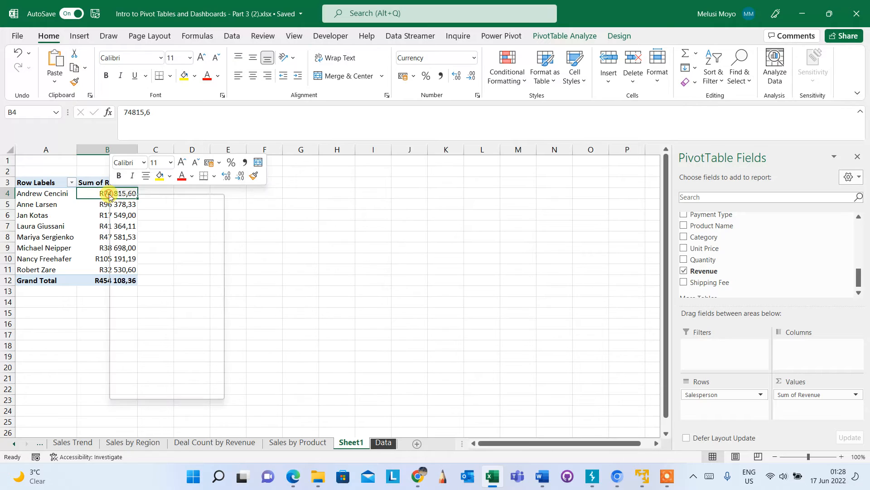
mouse_move(181, 270)
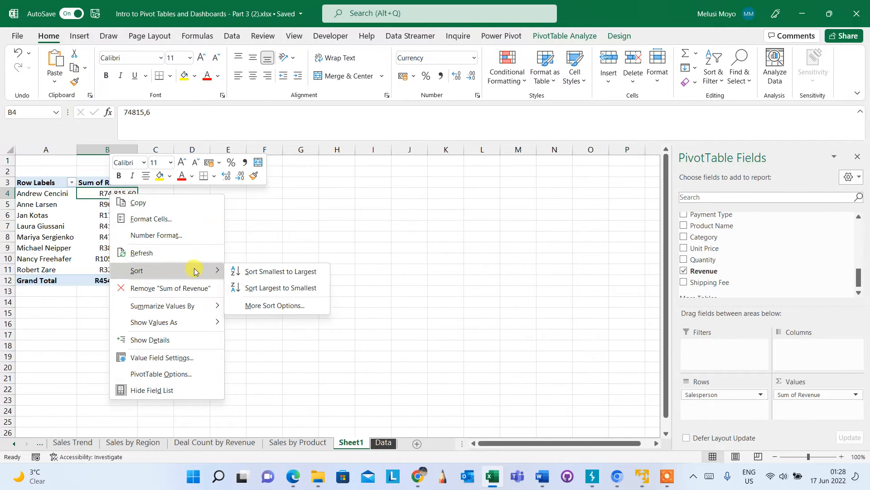
click(271, 288)
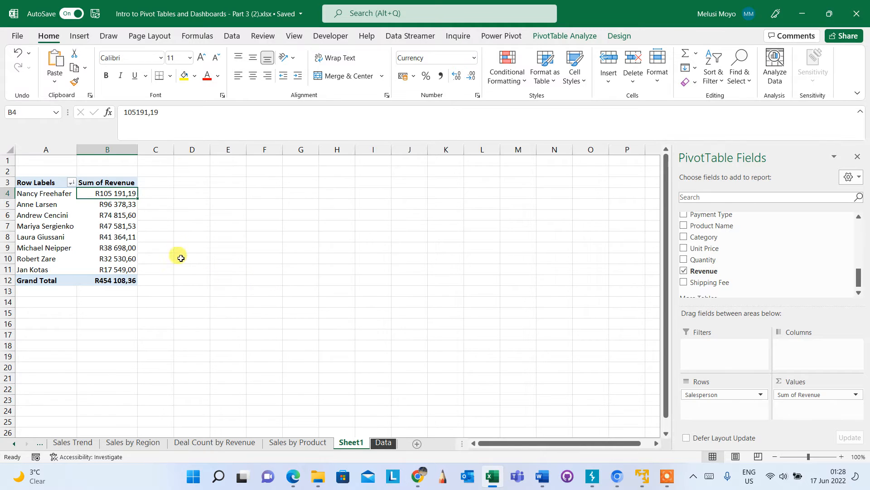
click(119, 259)
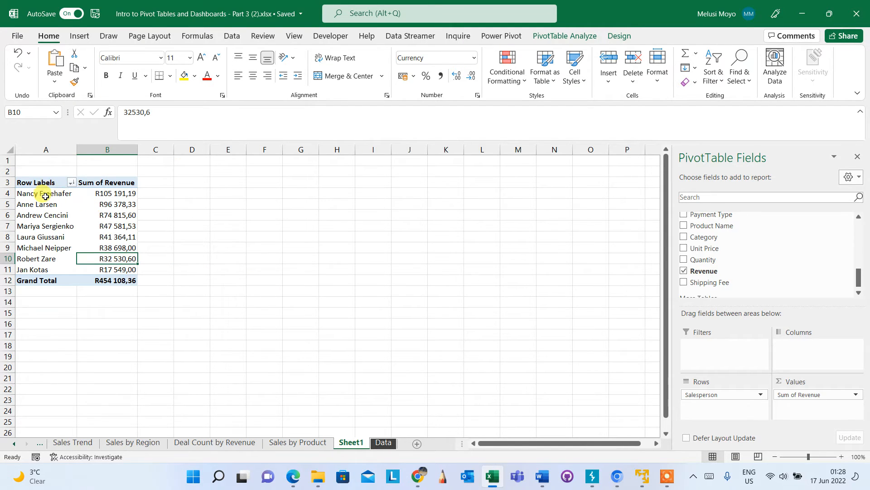
mouse_move(110, 193)
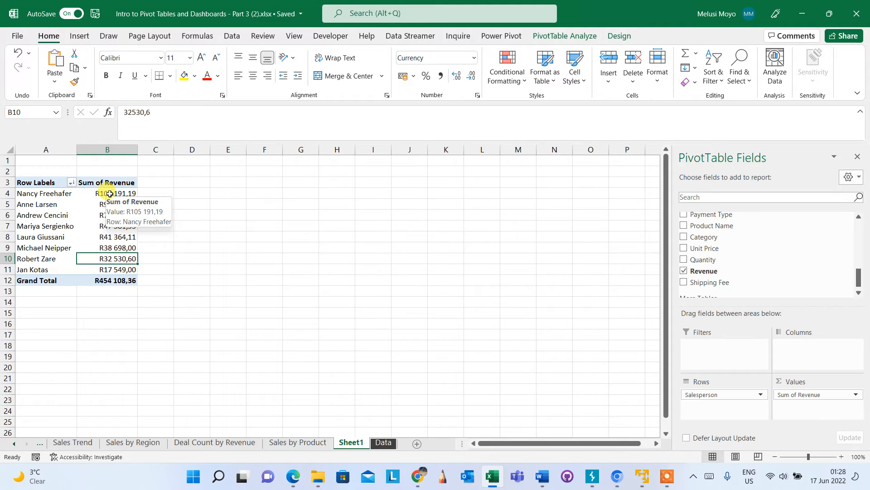
click(111, 204)
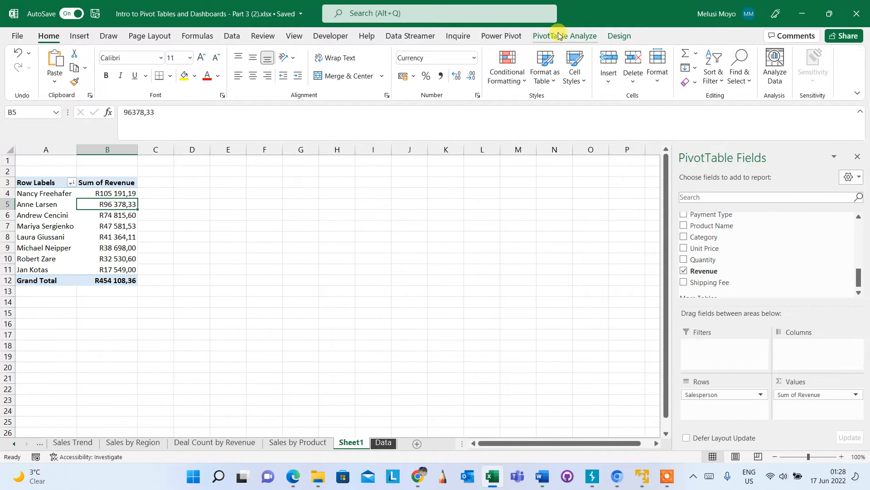
Step: Insert a bar PivotChart of revenue by salesperson and place it beside the PivotTable, with its top edge near row 3
click(394, 172)
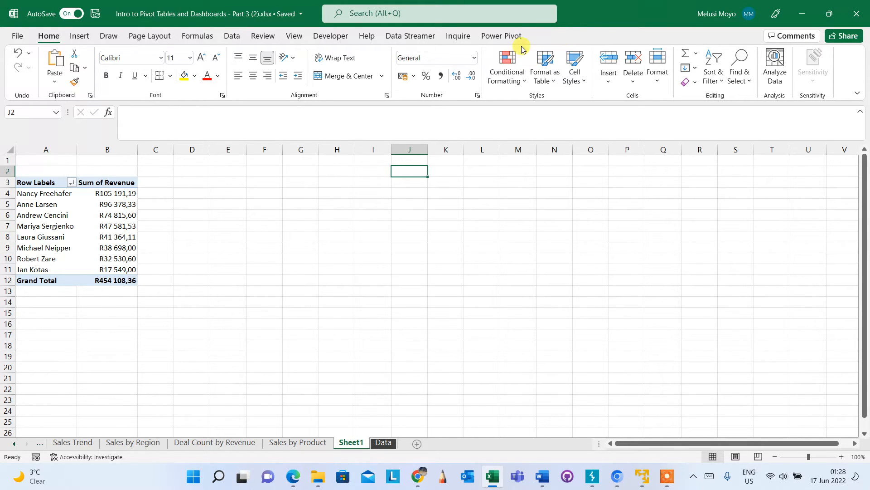
click(100, 219)
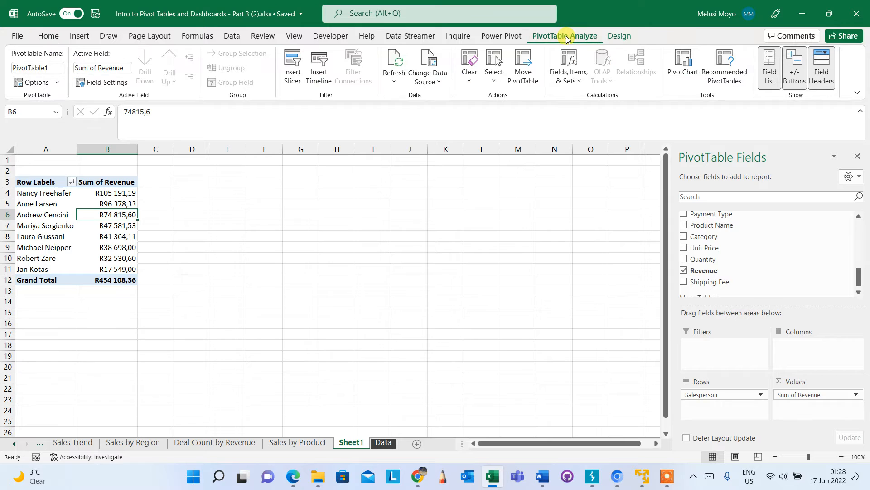
click(682, 74)
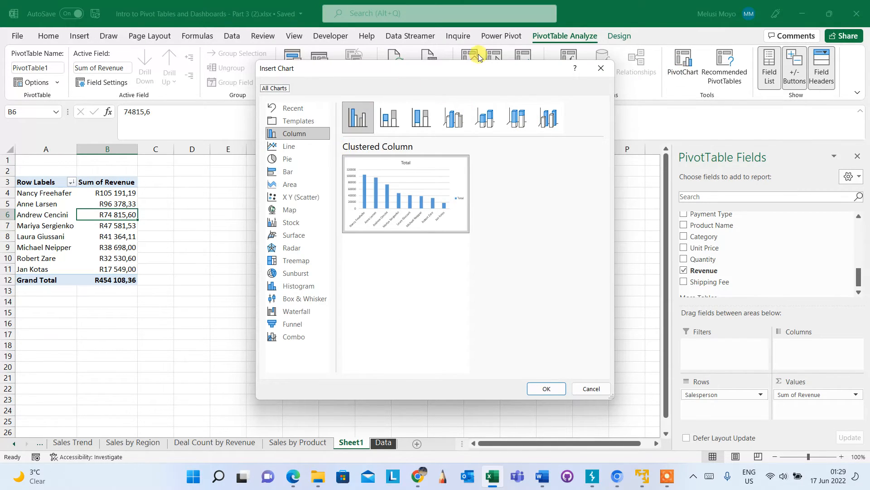
mouse_move(355, 199)
click(289, 176)
click(549, 390)
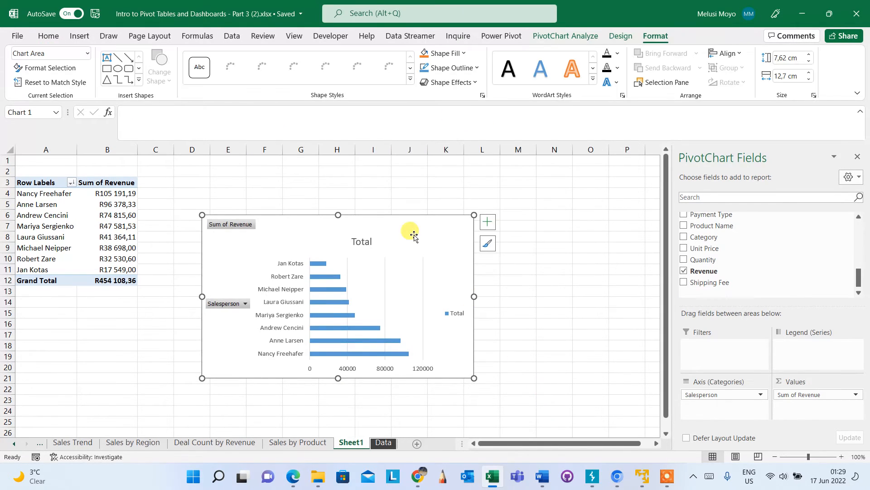
drag(415, 235, 415, 198)
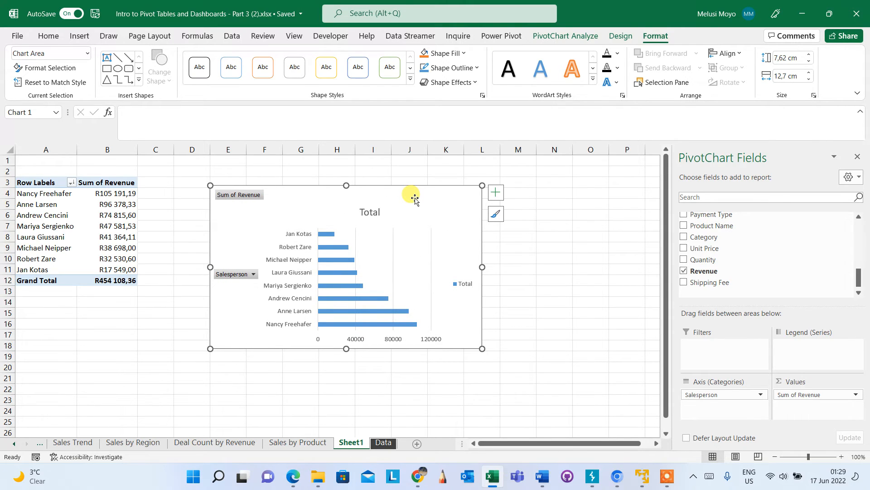
Step: Filter the PivotChart to the third, fifth and eighth salespeople listed, and clear the Salesperson filter again
click(254, 274)
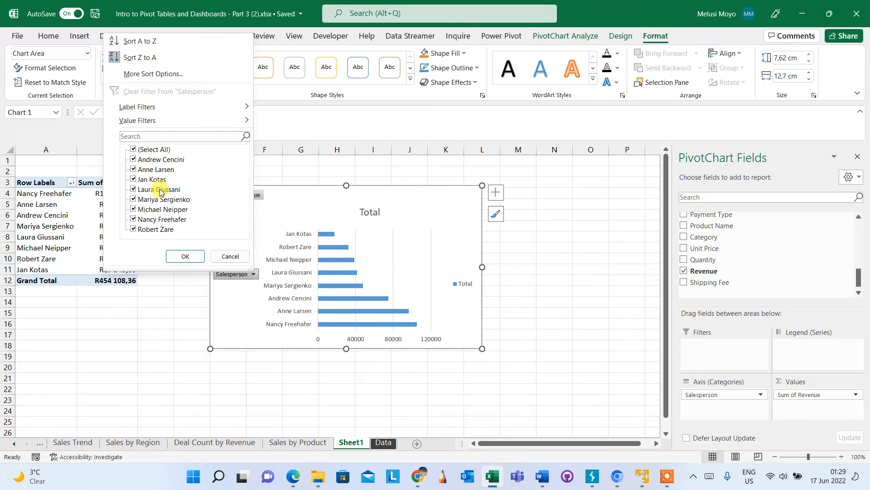
click(133, 149)
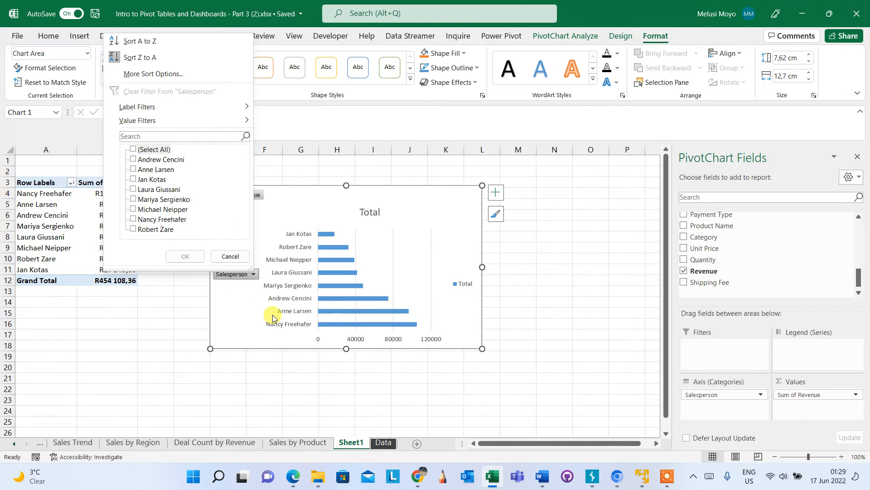
click(134, 180)
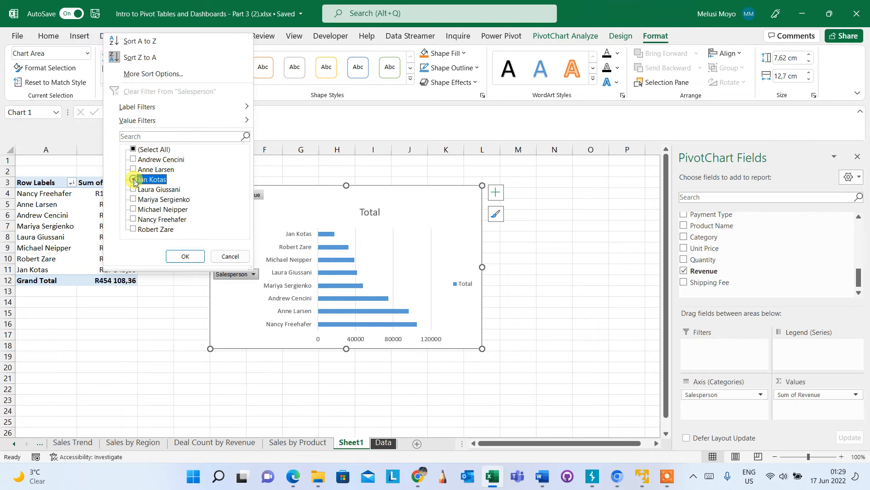
click(133, 199)
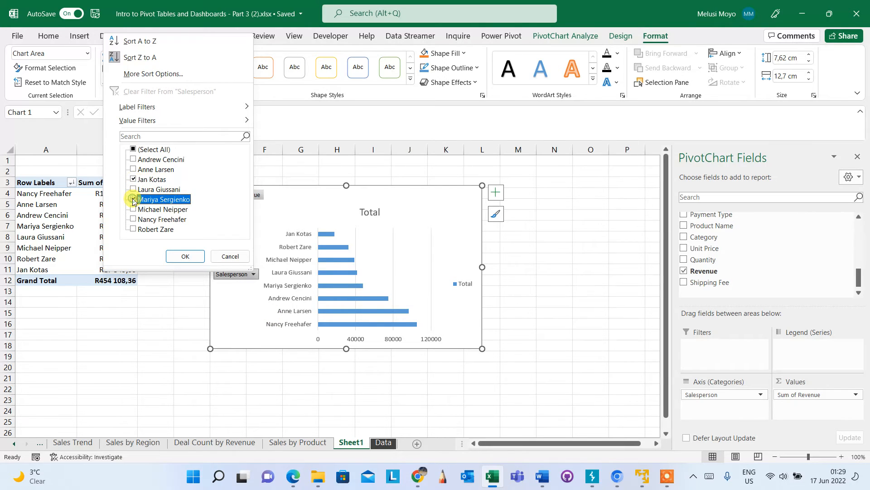
click(133, 230)
click(176, 255)
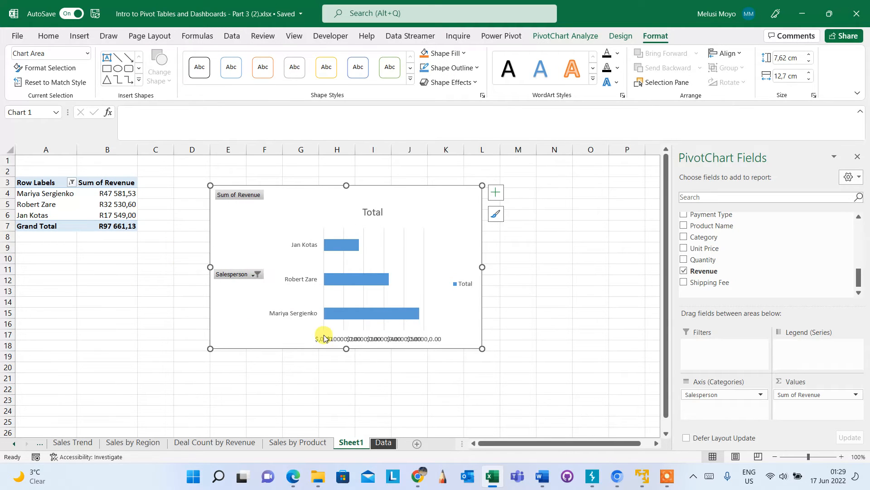
click(258, 274)
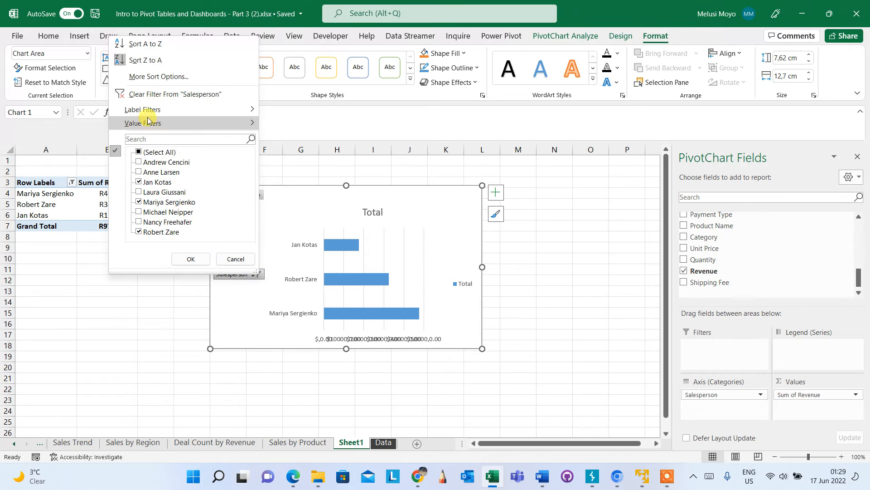
click(147, 95)
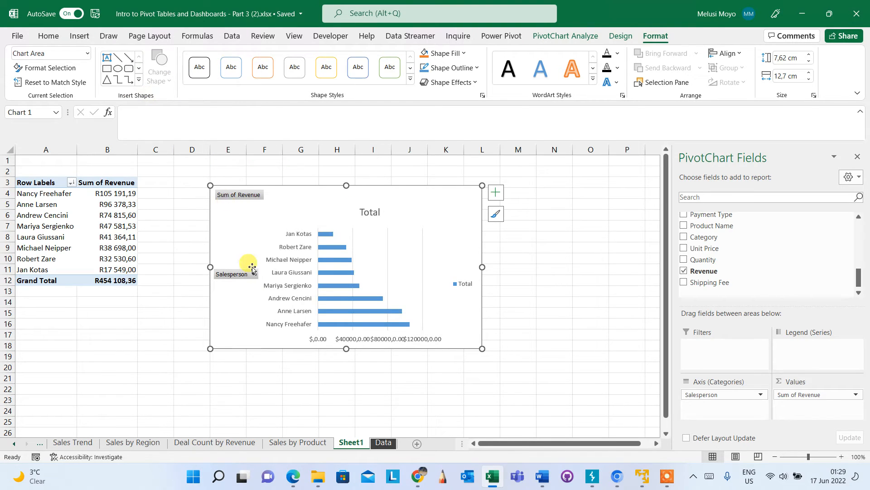
Step: Hide the axis field buttons on the PivotChart and delete its horizontal value axis
right_click(231, 279)
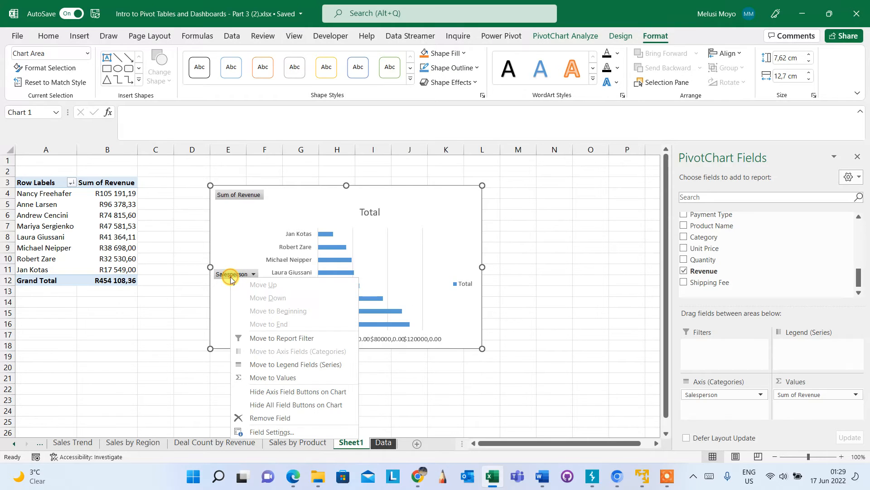
click(275, 393)
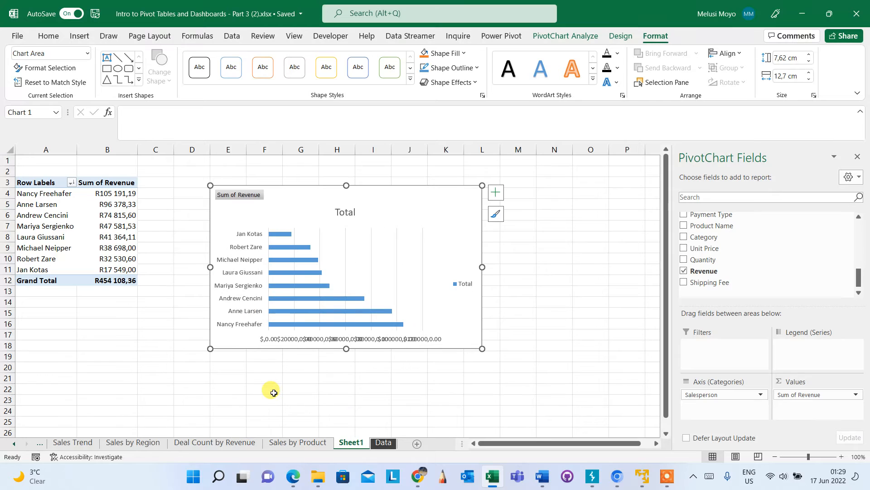
click(281, 341)
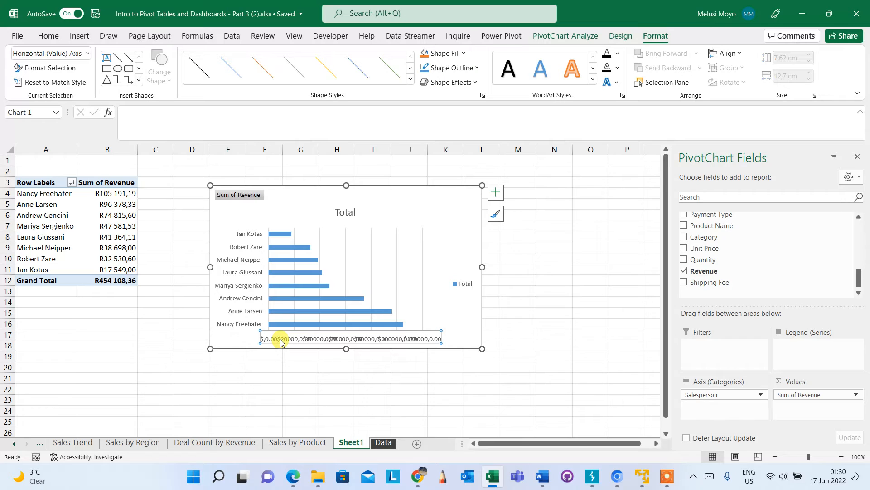
key(Delete)
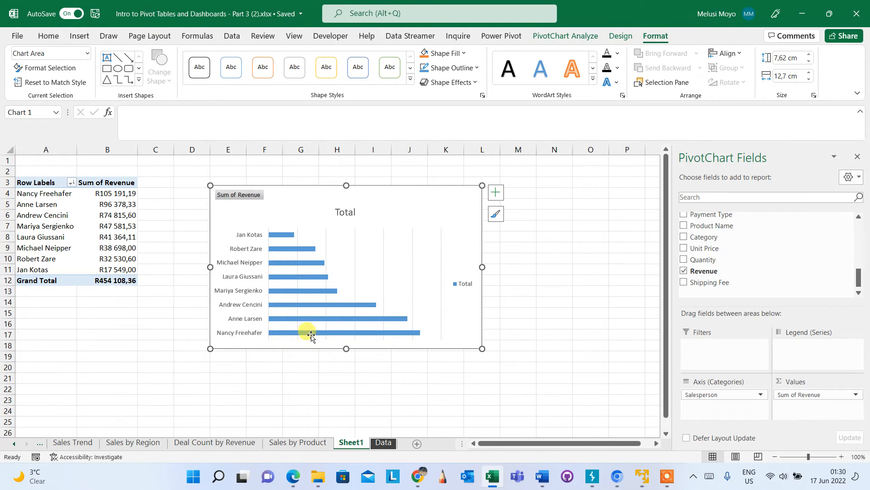
Step: Delete the PivotChart's legend and nudge the chart slightly up and to the right on the sheet
click(464, 286)
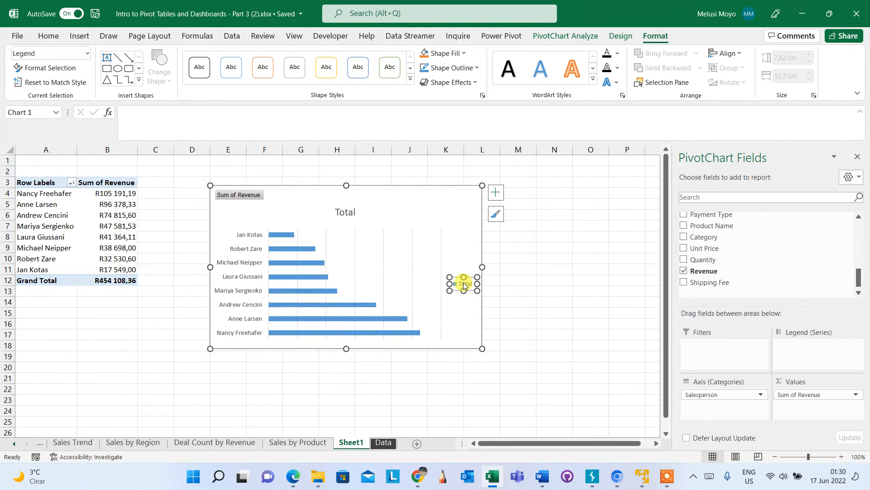
key(Delete)
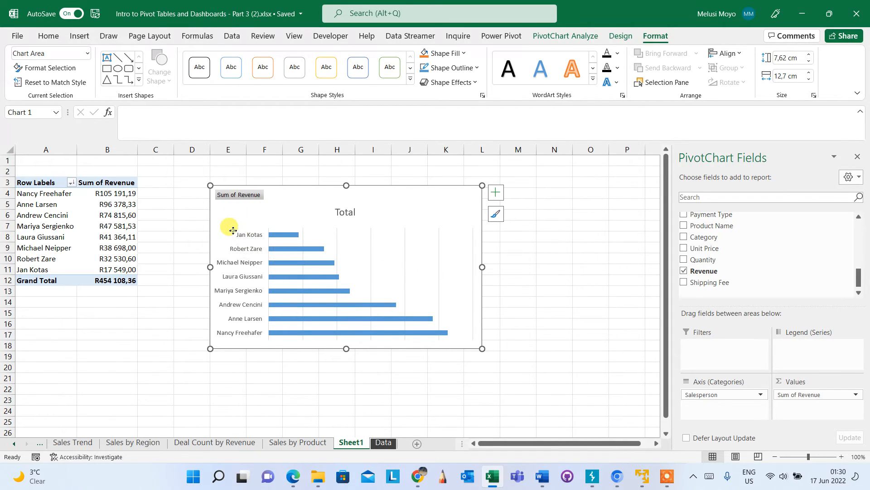
mouse_move(234, 232)
mouse_down()
mouse_move(244, 262)
mouse_move(236, 229)
mouse_up()
Step: Examine the PivotChart's salesperson axis, field list and field button display options
click(248, 234)
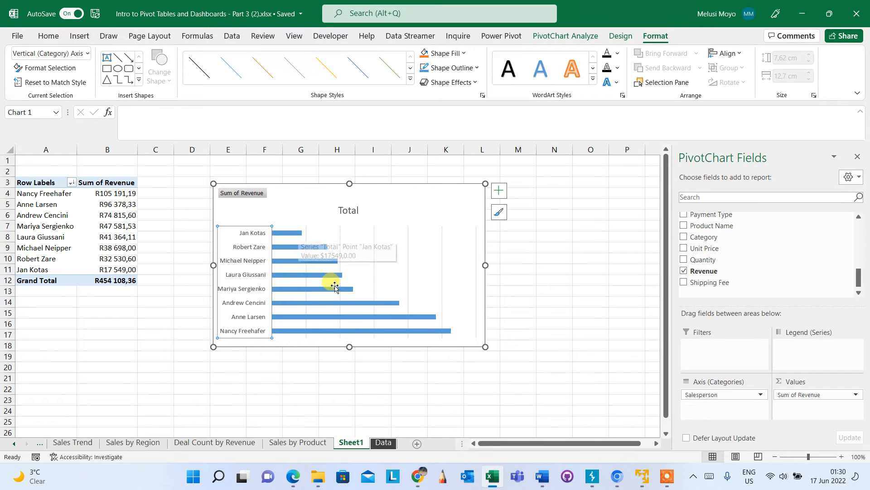
mouse_move(341, 319)
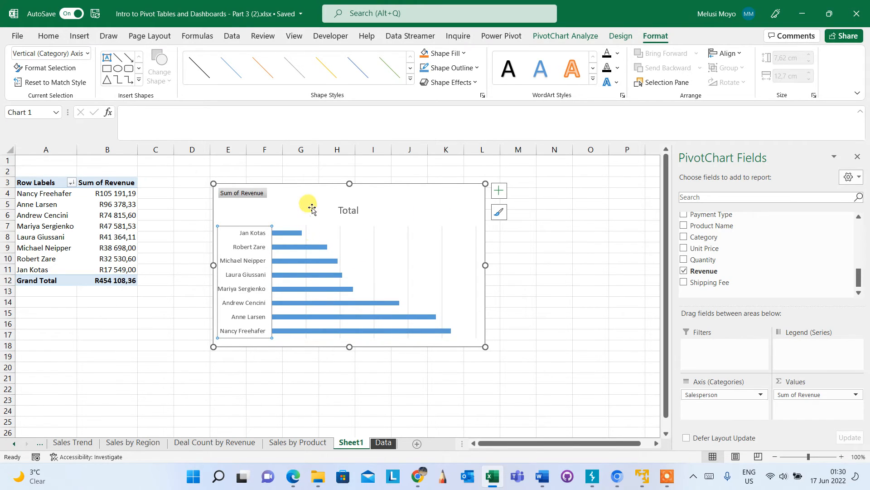
click(857, 156)
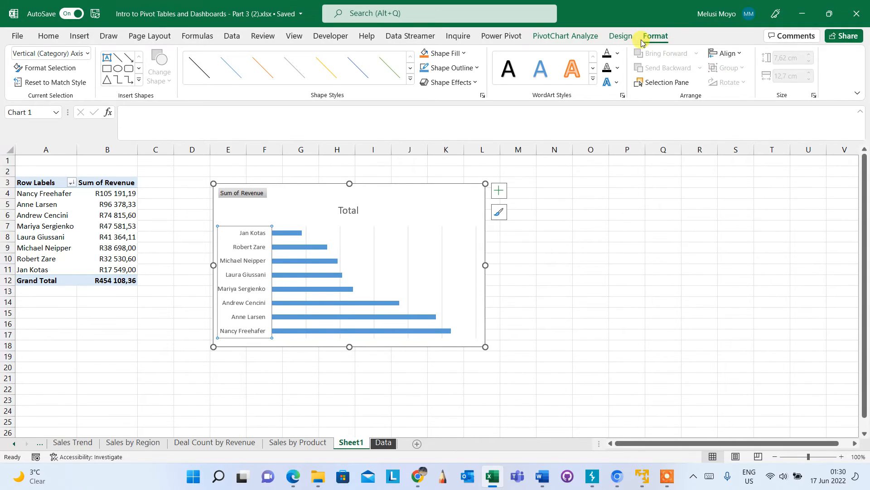
click(621, 36)
click(592, 36)
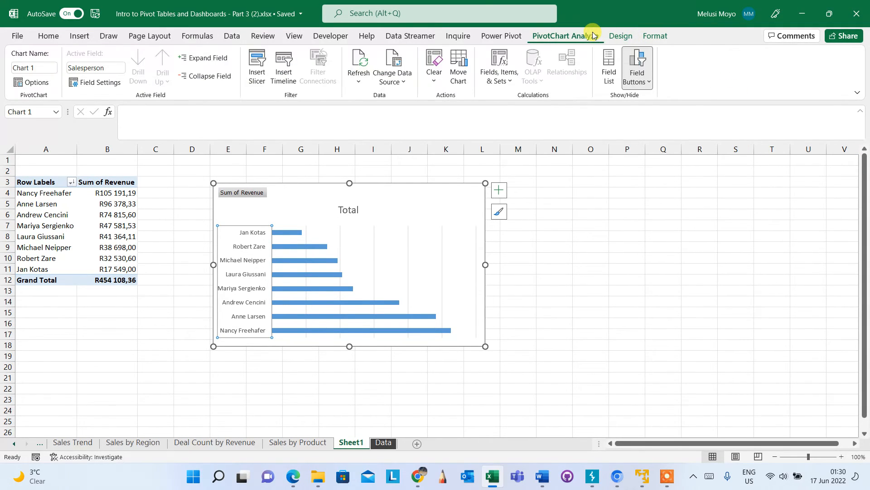
click(617, 73)
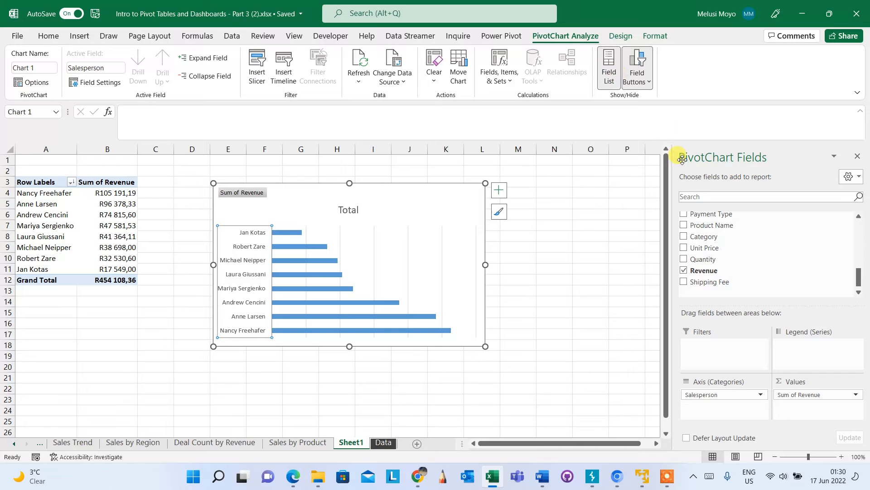
click(641, 81)
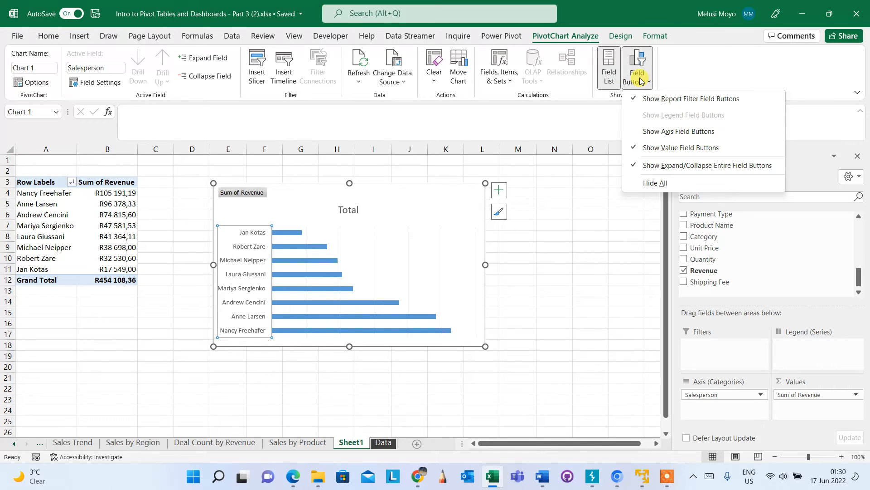
click(289, 230)
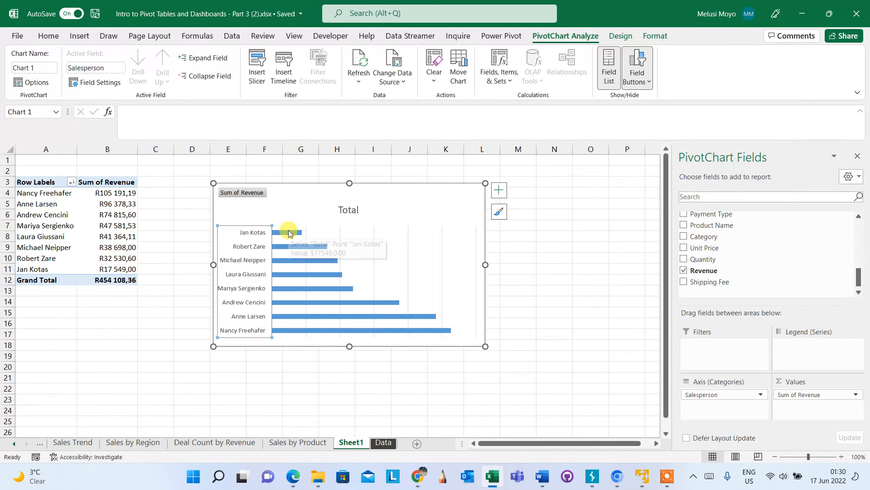
click(289, 233)
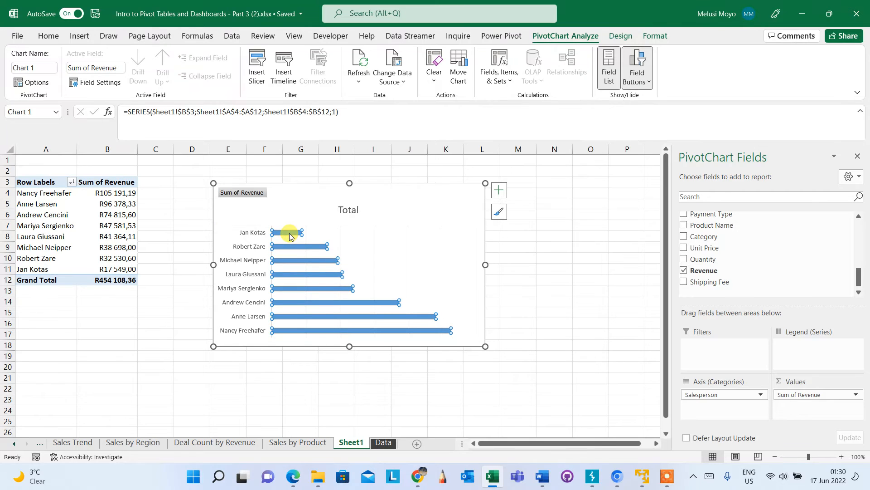
click(508, 193)
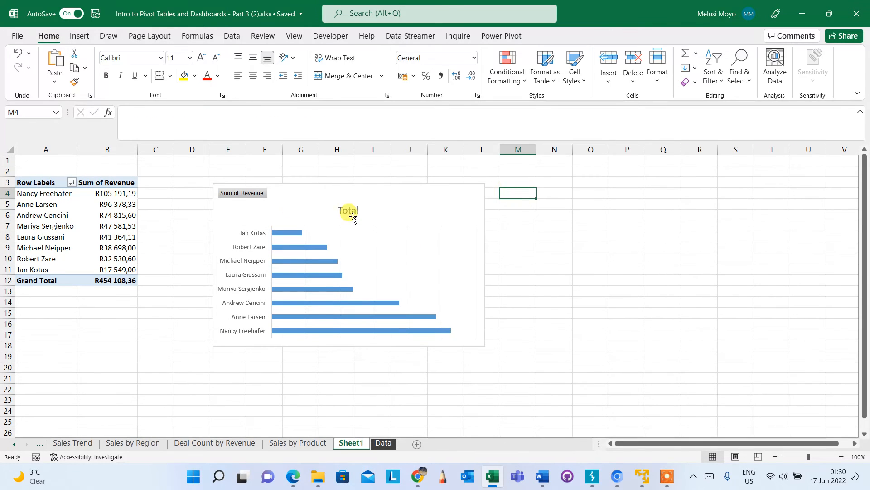
Step: Add value data labels at the outside end of the PivotChart's bars and open their detailed formatting options
click(258, 231)
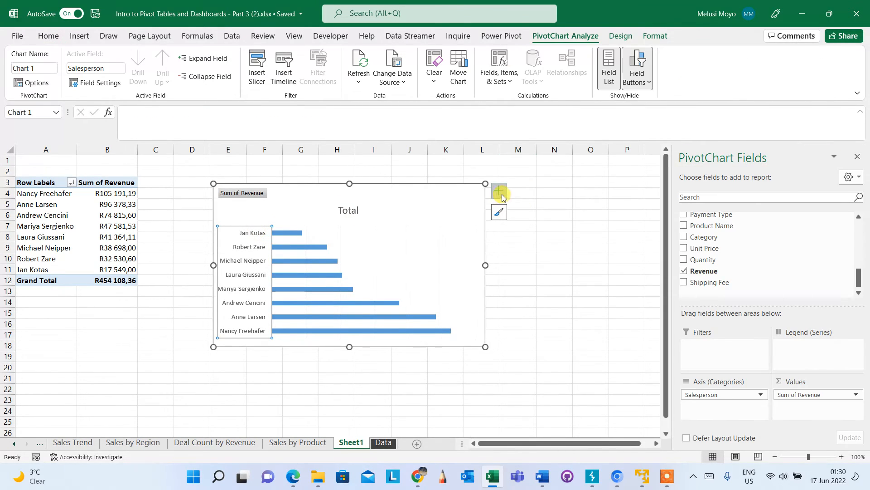
click(499, 191)
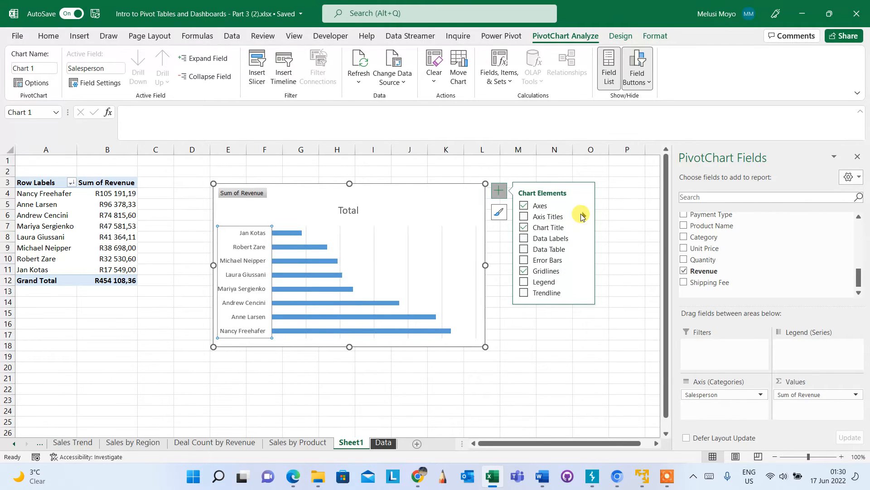
click(585, 239)
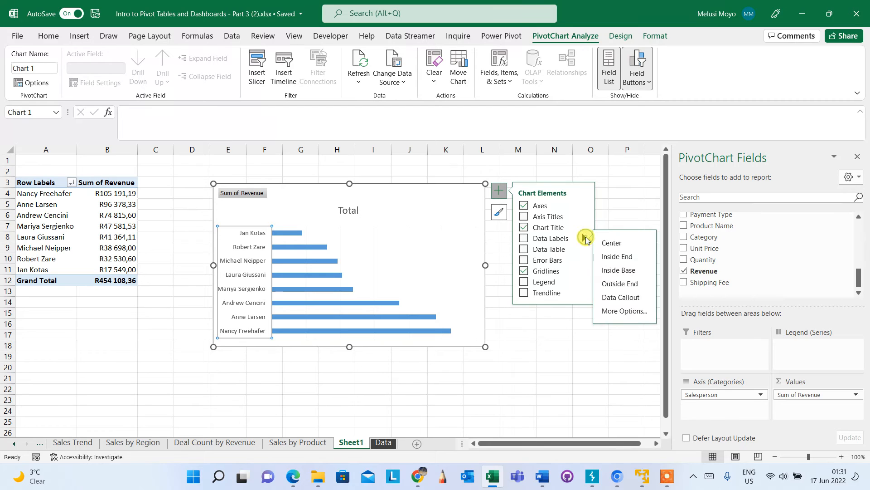
click(605, 310)
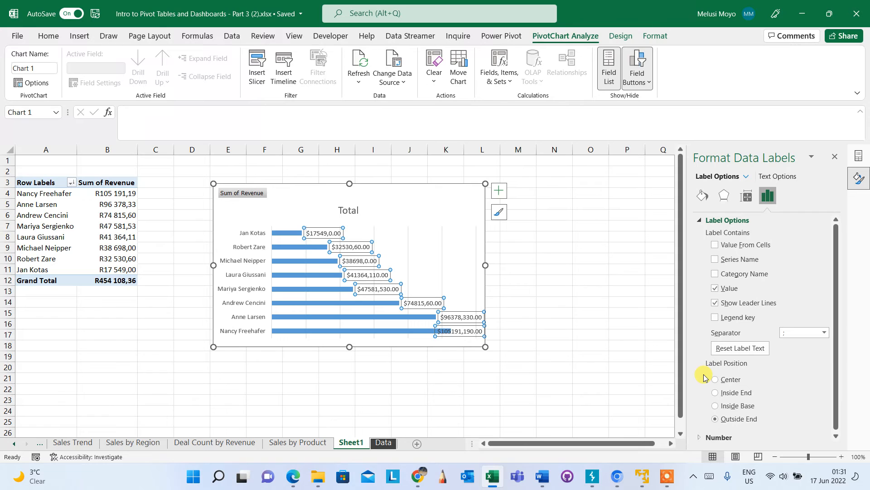
Step: Review the axis and alignment formatting options of the PivotChart's salesperson axis
click(247, 239)
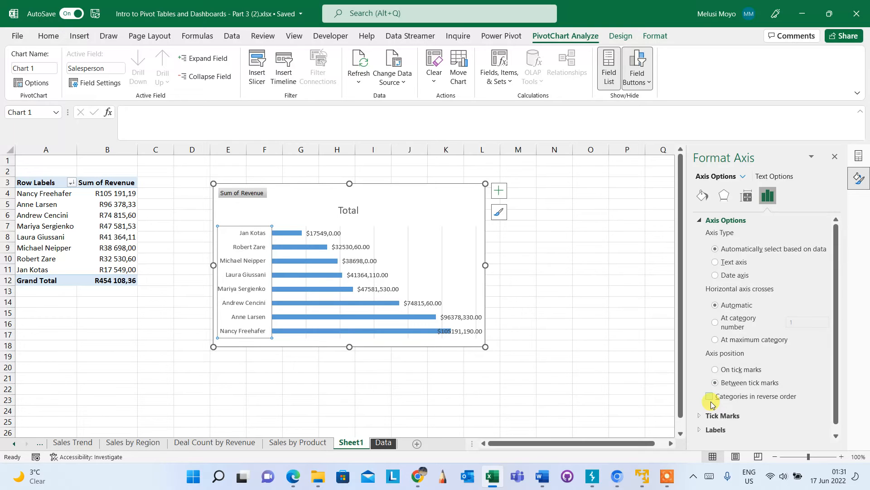
click(320, 215)
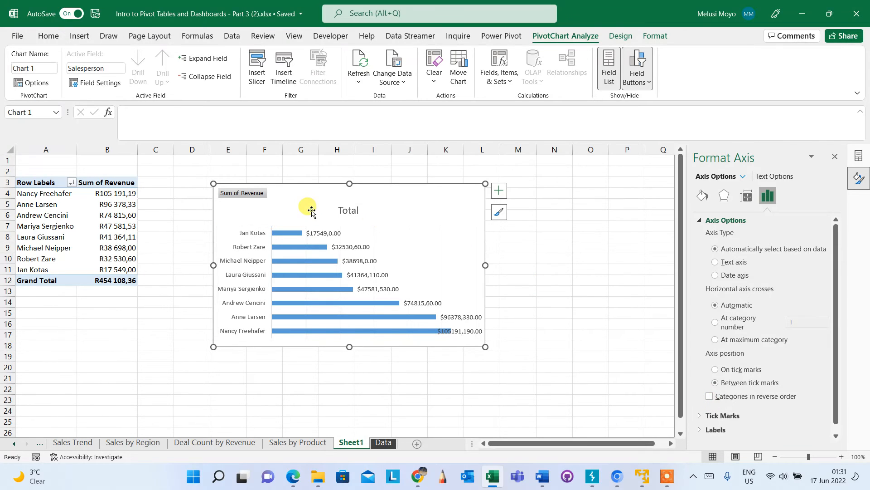
click(259, 235)
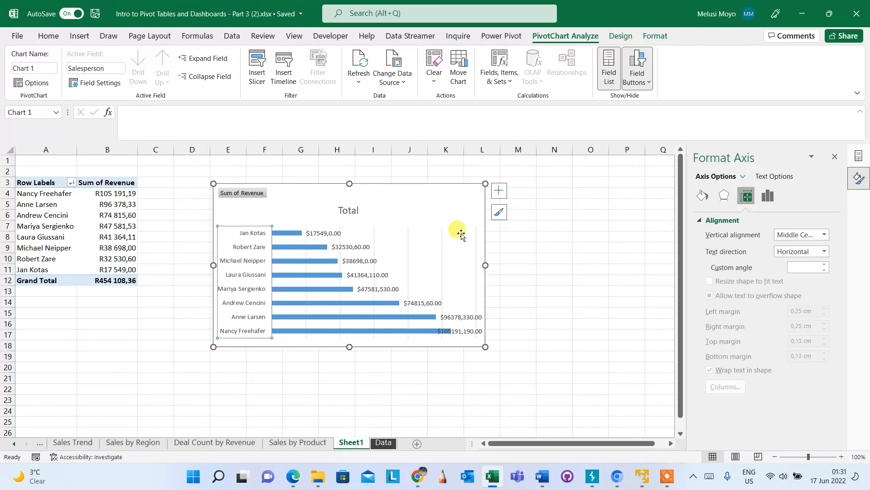
Step: Reopen the data label formatting and examine the options for label contents and position
click(499, 190)
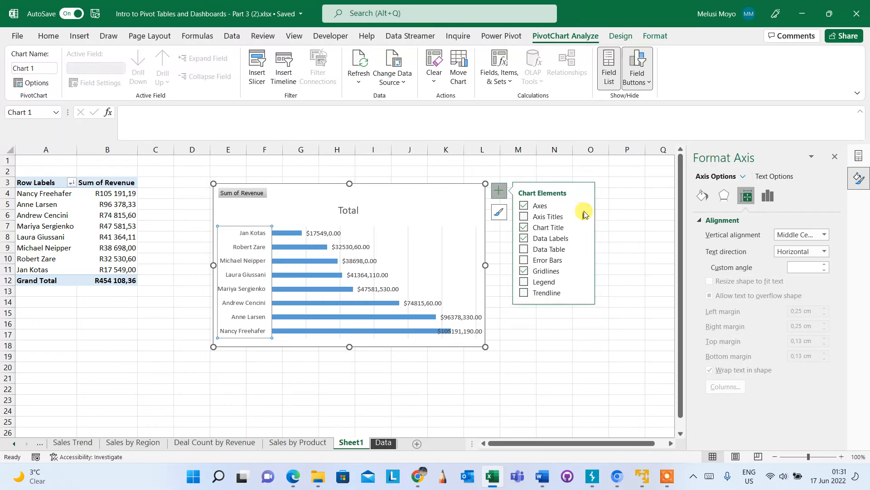
click(584, 239)
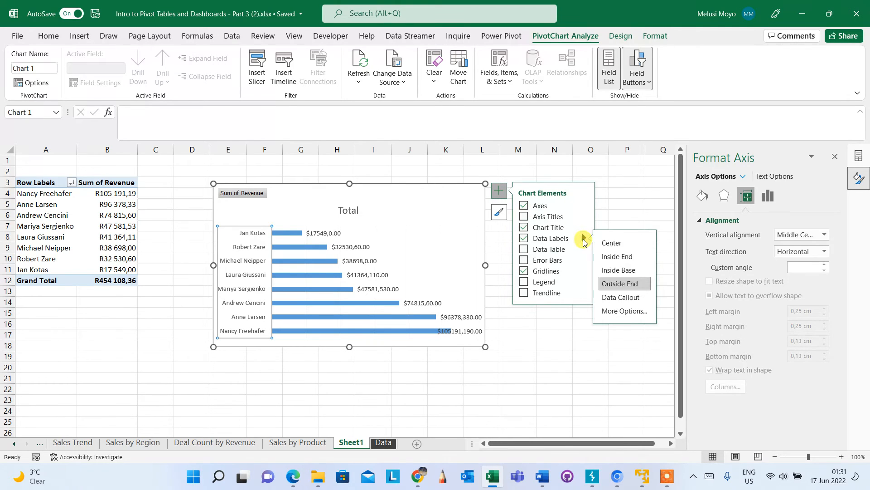
click(625, 317)
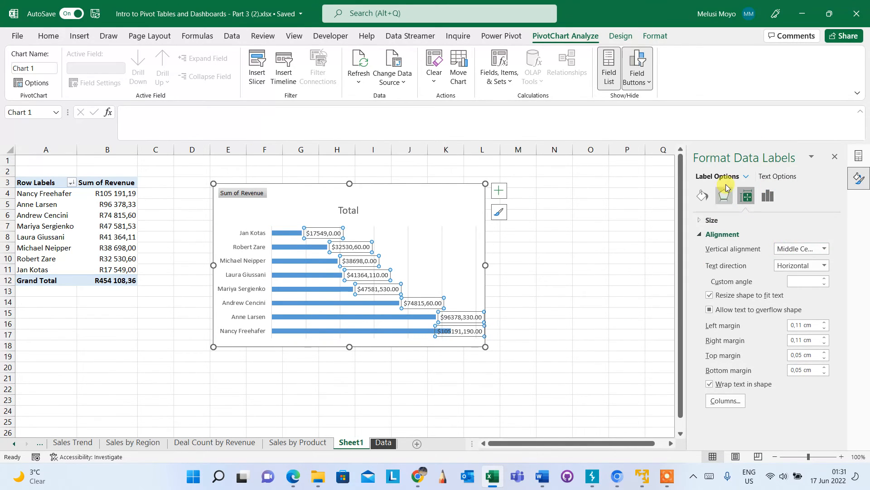
click(768, 195)
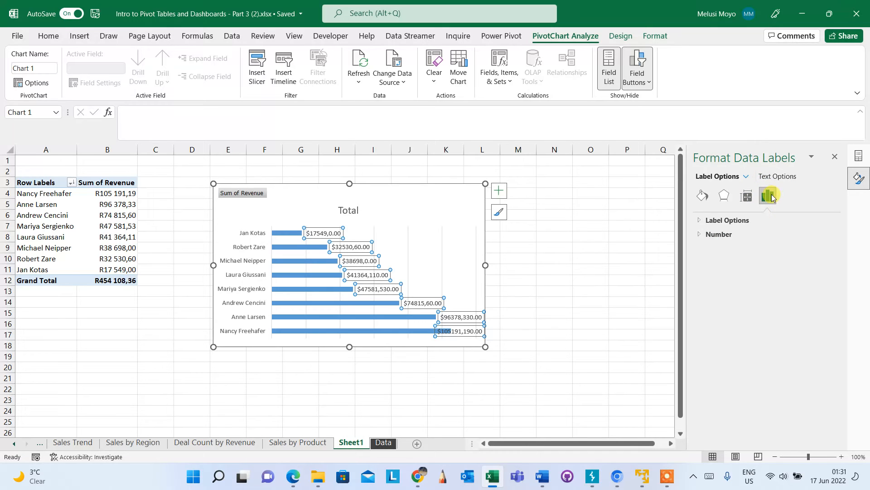
click(700, 220)
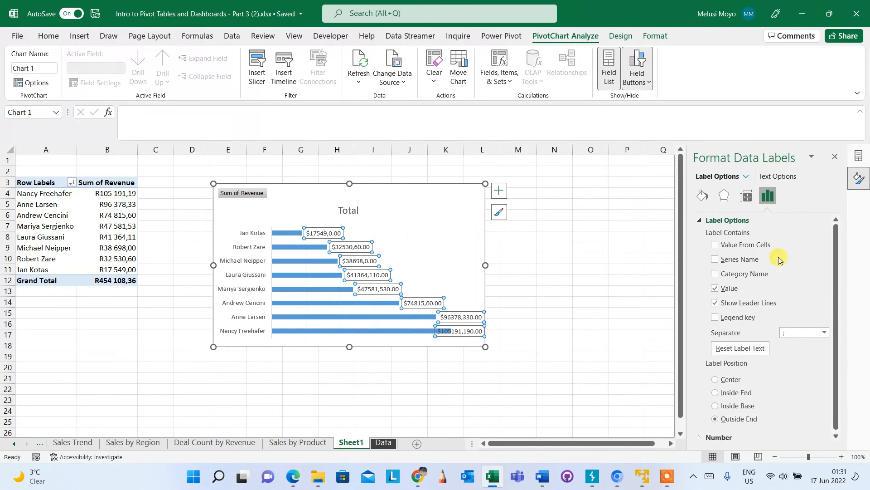
click(239, 243)
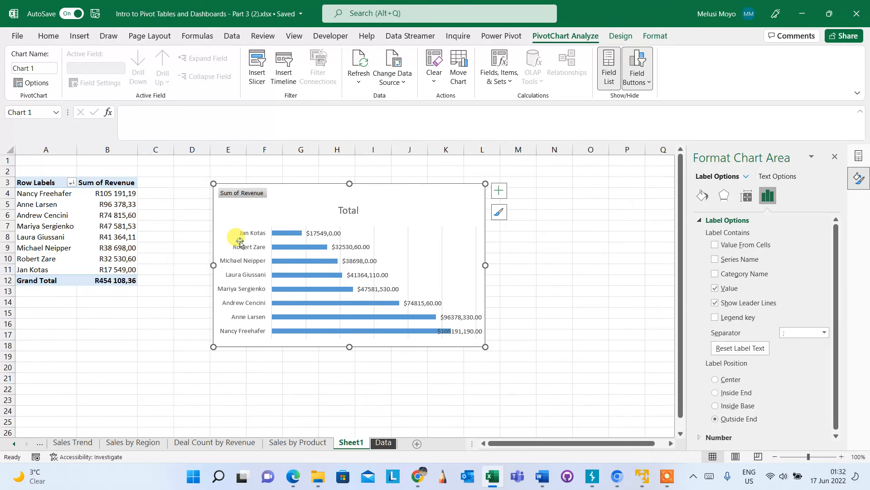
Step: Show the categories of the PivotChart's salesperson axis in reverse order
click(249, 233)
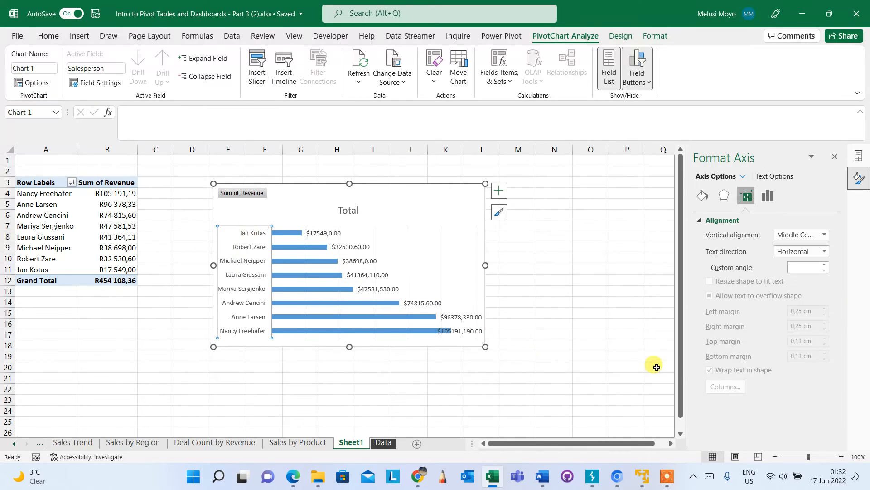
click(767, 200)
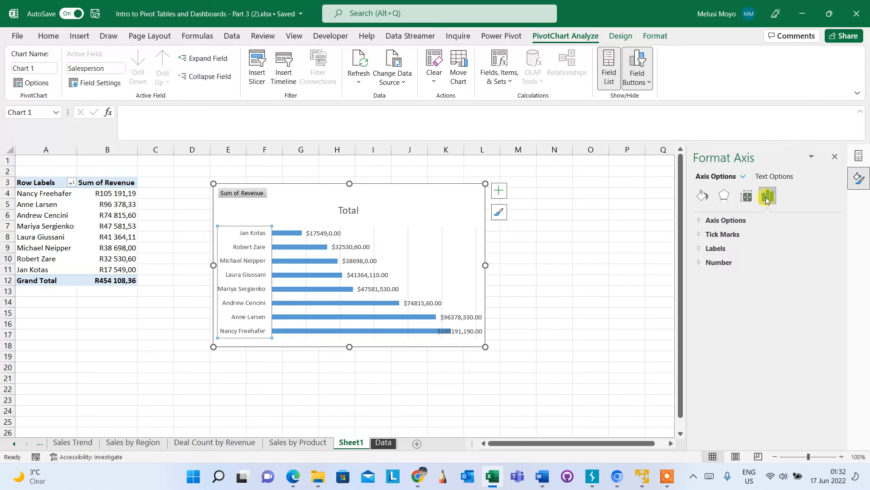
click(700, 221)
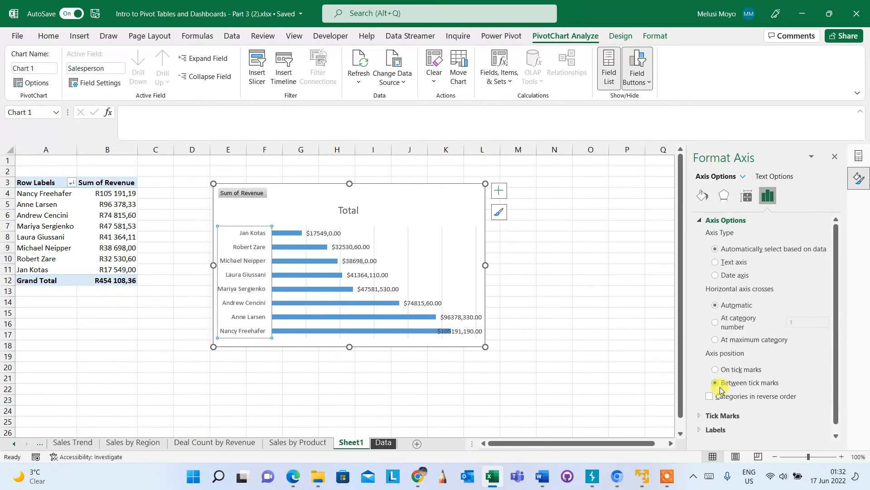
click(709, 397)
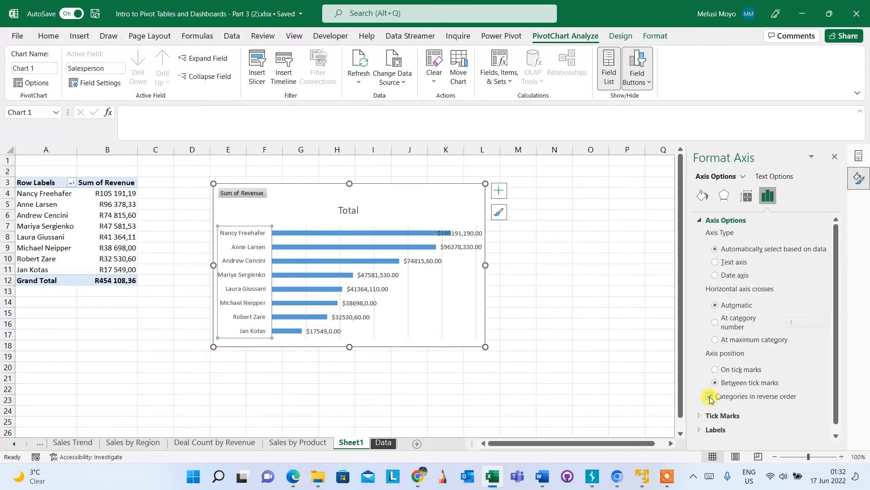
Step: Enlarge the PivotChart to about column M and row 20, and set the bars' gap width to 35%
click(293, 211)
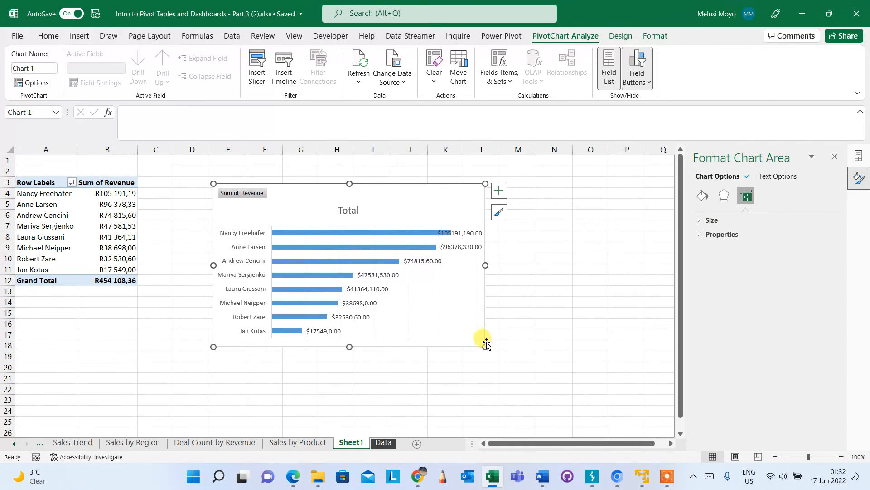
drag(486, 347, 533, 372)
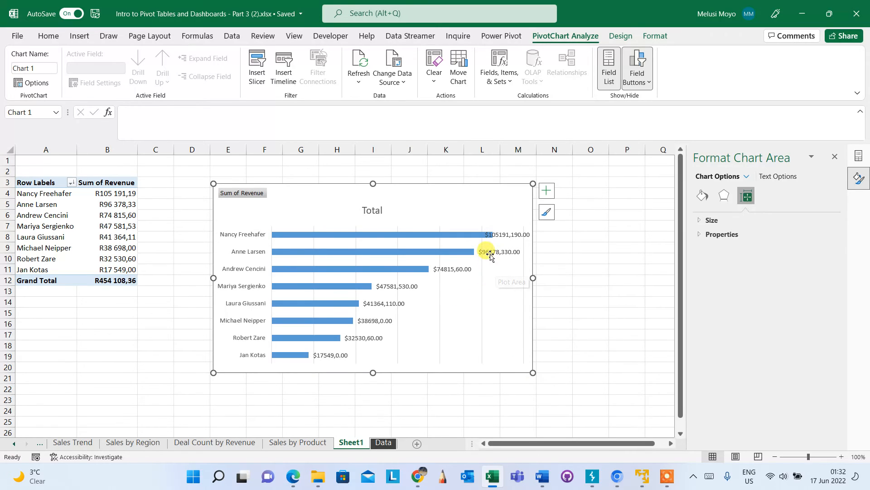
click(421, 234)
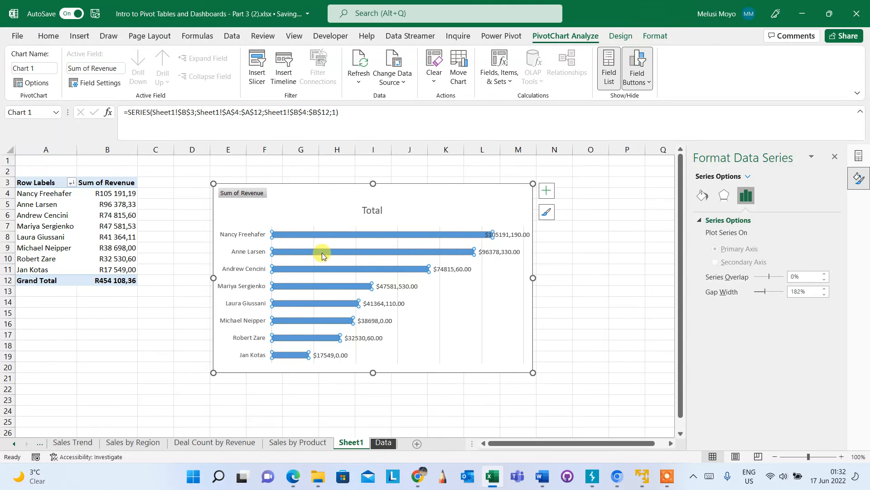
mouse_move(322, 251)
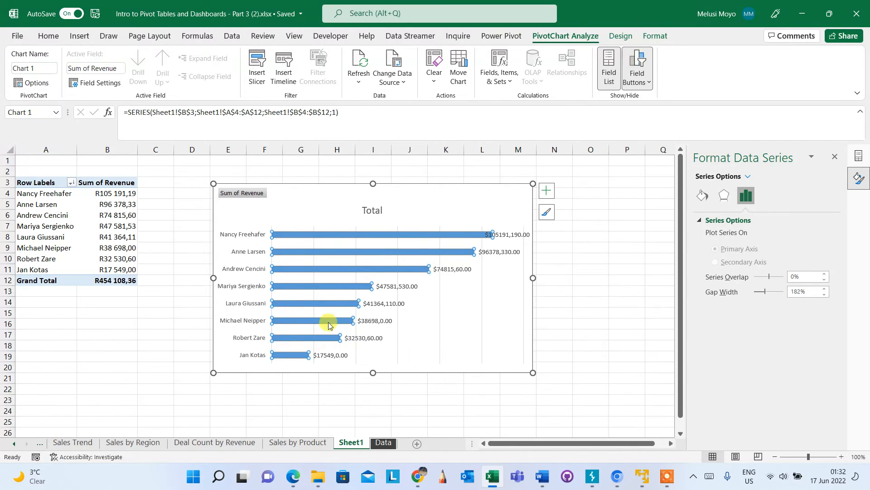
mouse_move(360, 307)
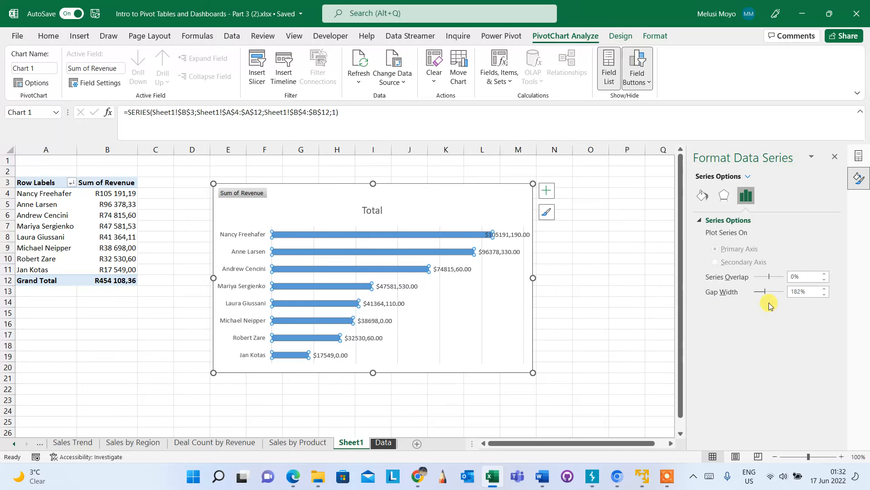
mouse_move(424, 250)
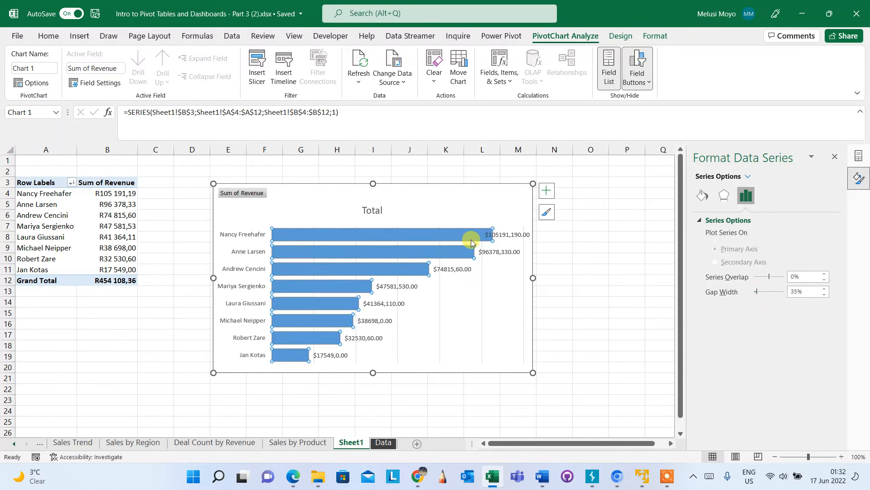
mouse_move(451, 235)
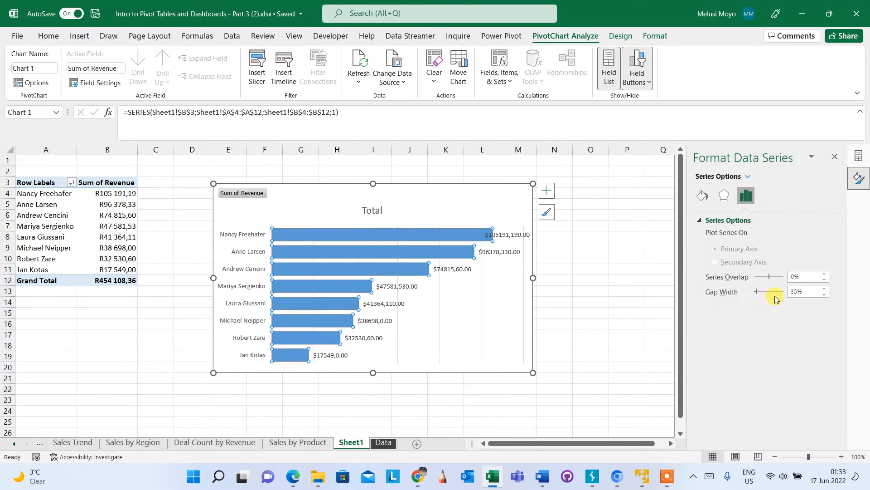
Step: Place the data labels at the inside end of the bars and remove the chart's gridlines
click(478, 205)
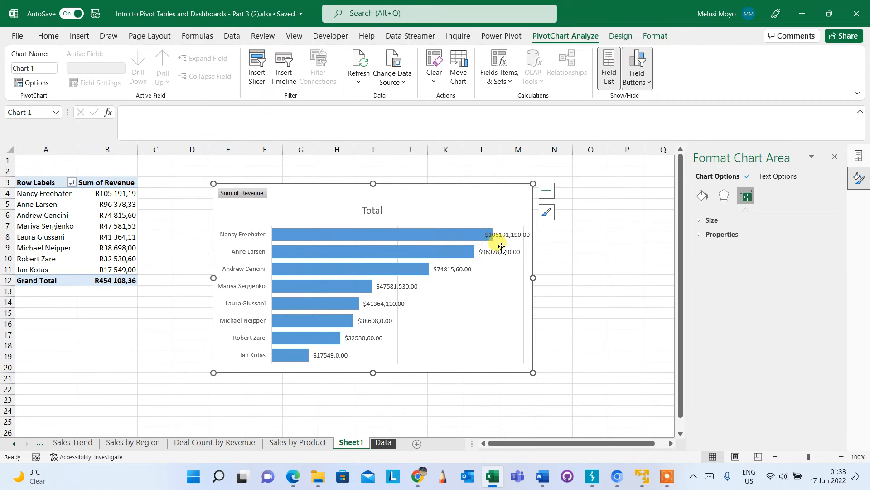
click(547, 191)
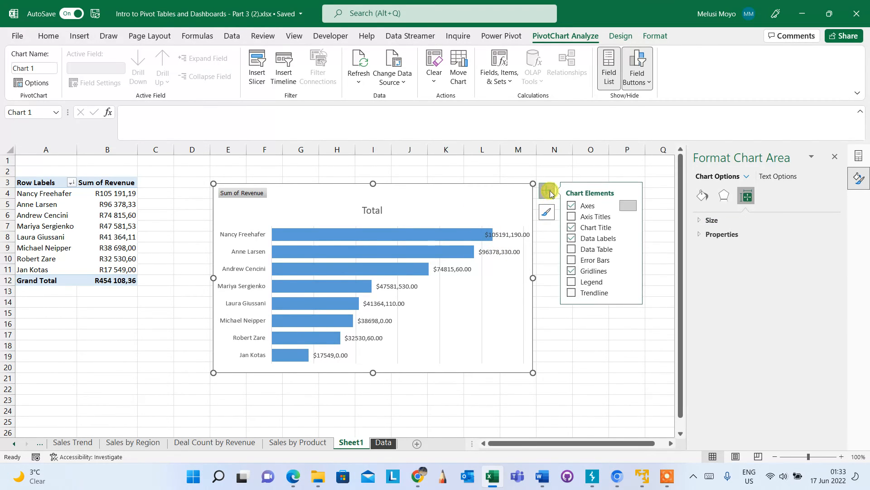
click(632, 238)
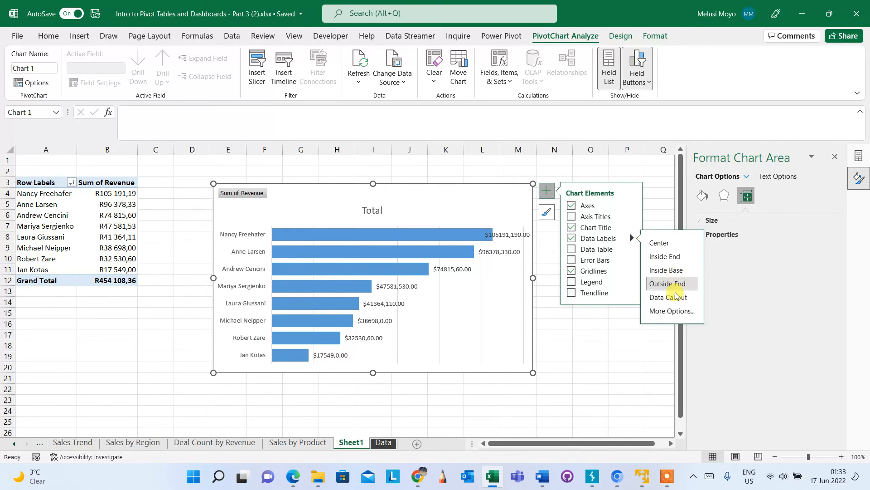
click(666, 257)
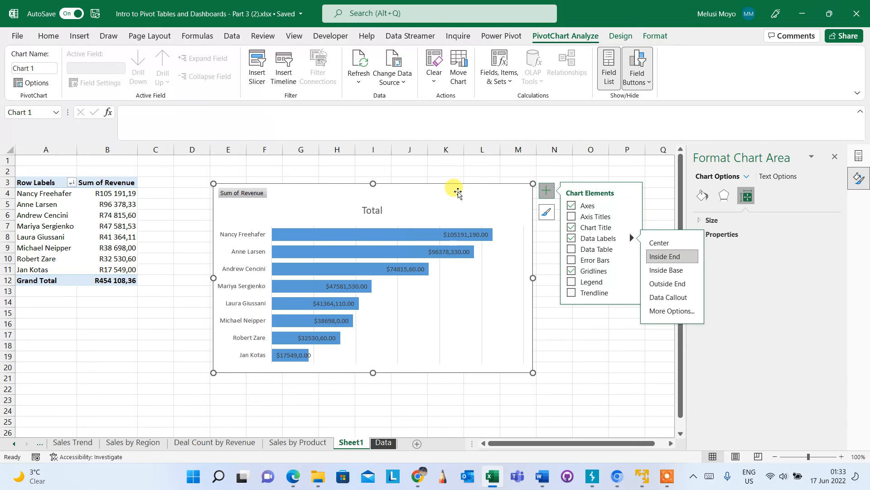
click(441, 329)
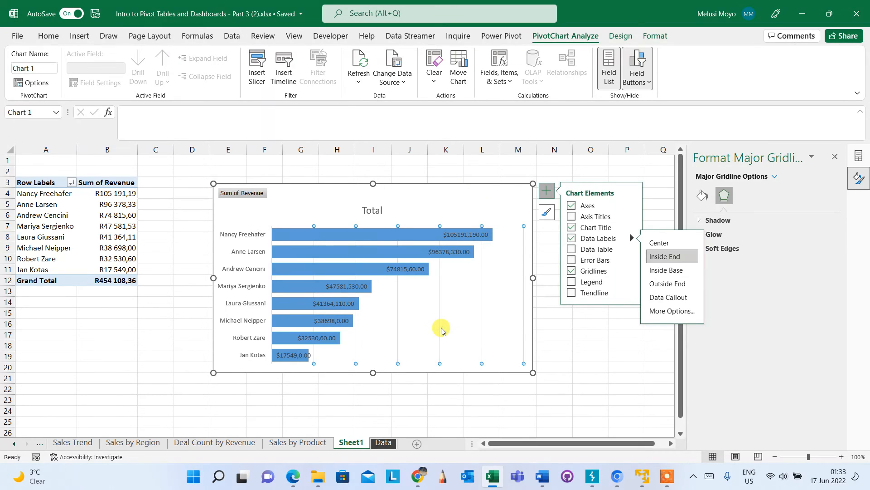
click(571, 272)
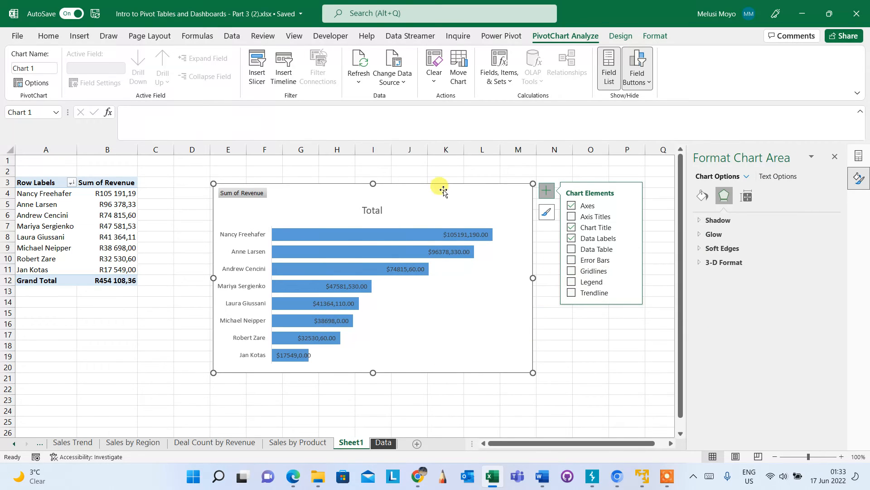
Step: Change the chart title to "Sales By Rep" and move the PivotChart about one column right and one row up
click(381, 210)
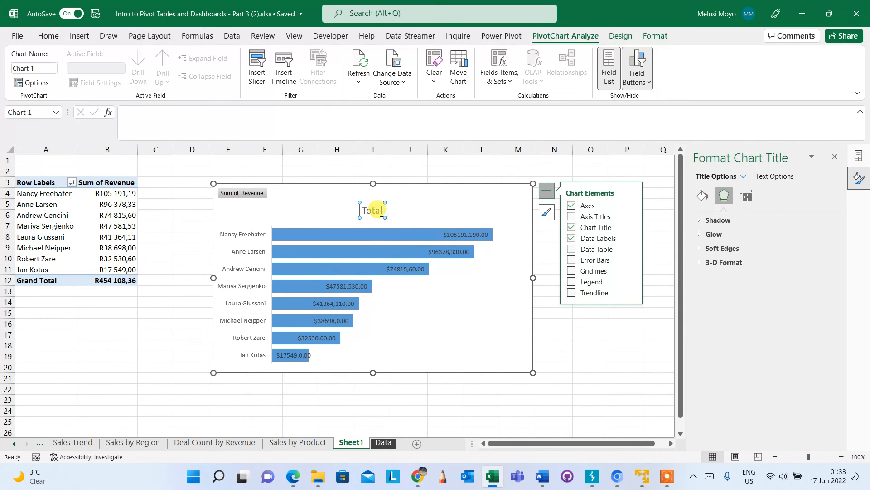
text(Sa)
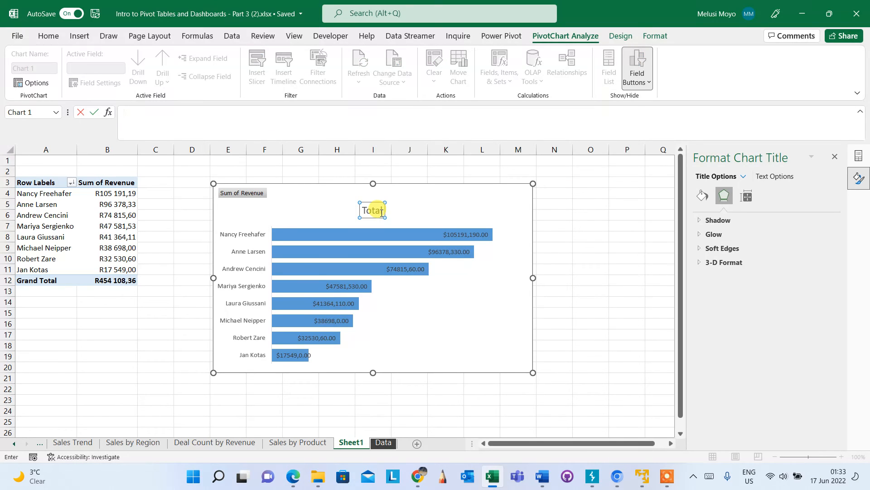
key(Escape)
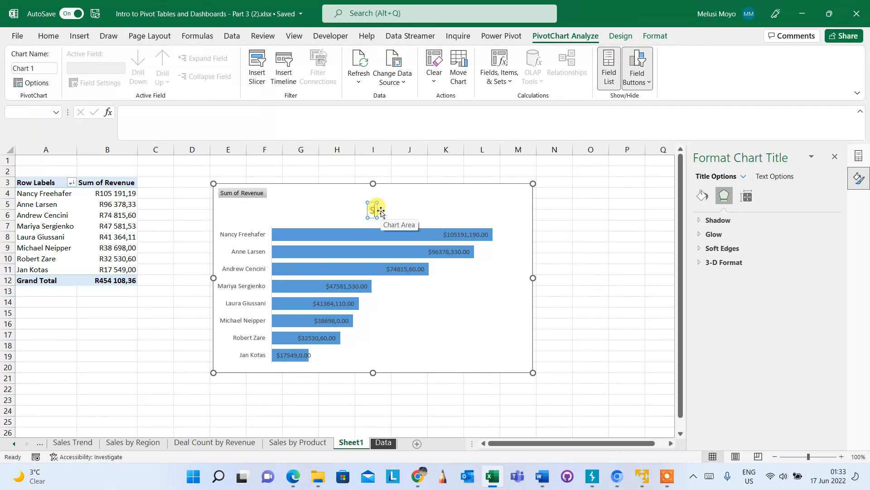
text(es By)
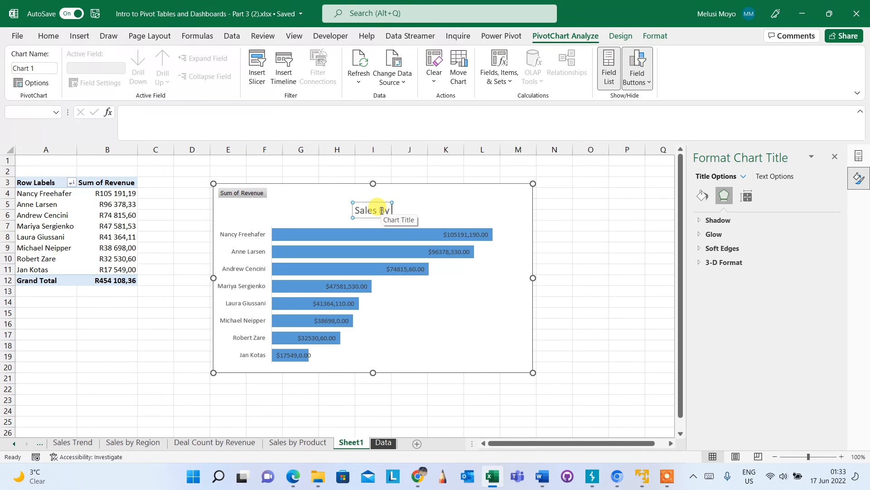
text( Rep)
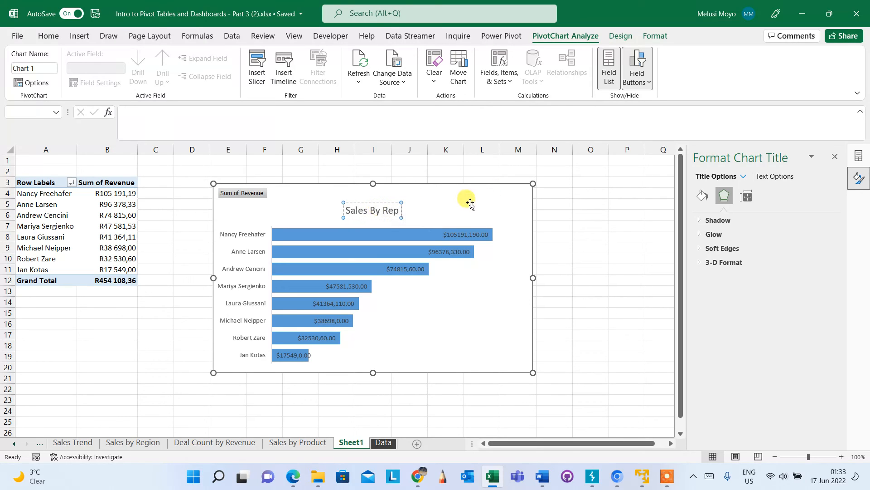
click(470, 205)
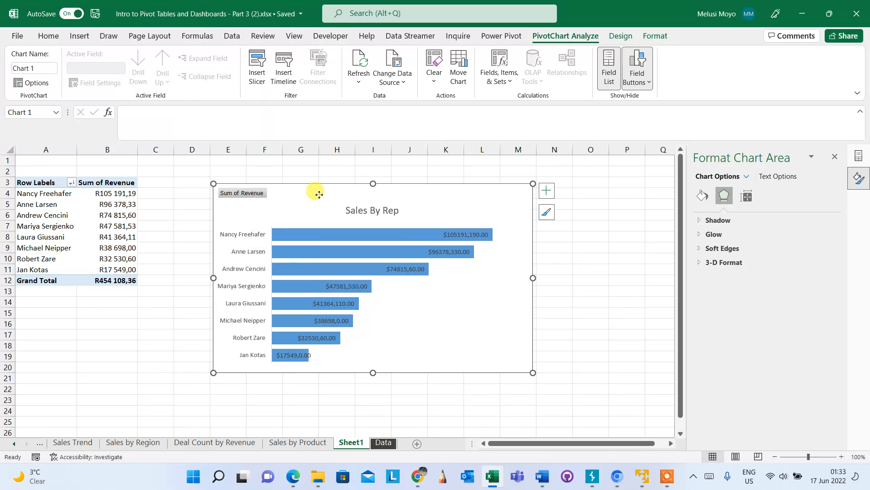
drag(320, 194, 356, 182)
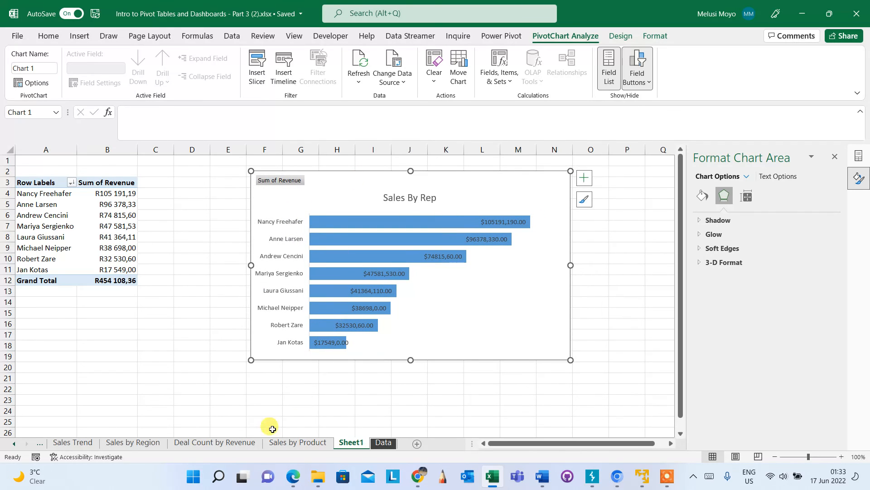
Step: Search the computer for PowerPoint and launch it
click(222, 475)
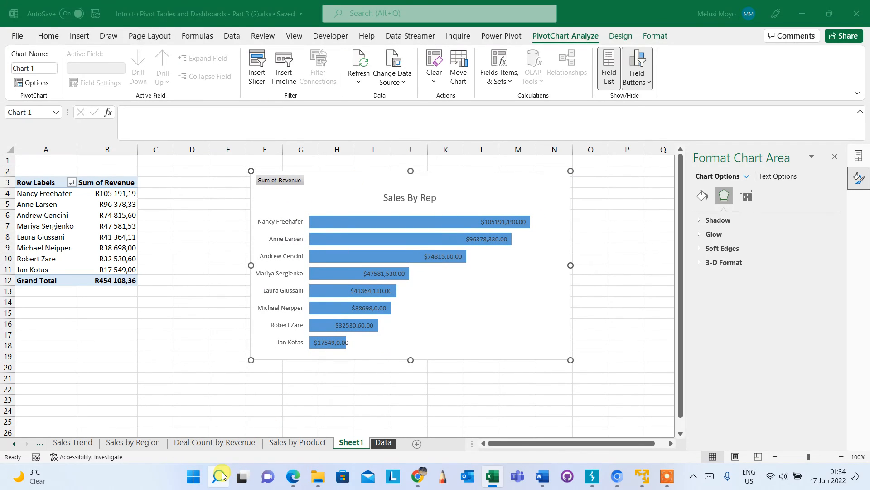
text(power)
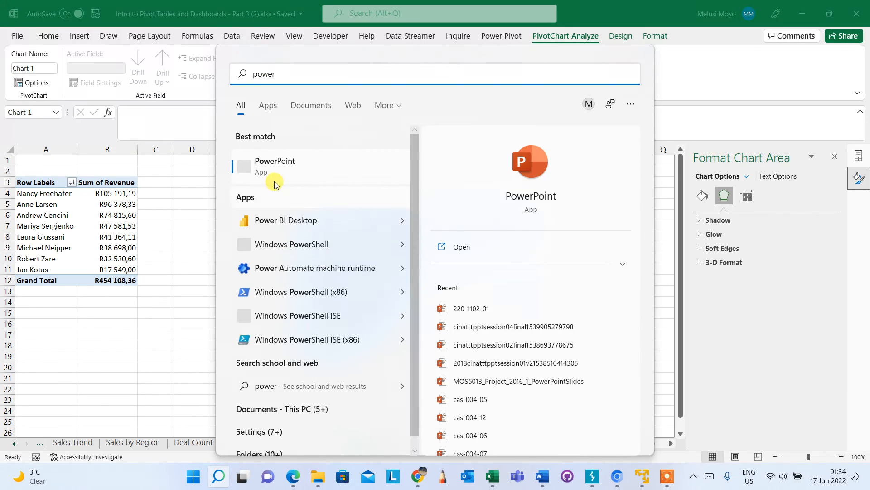
click(301, 164)
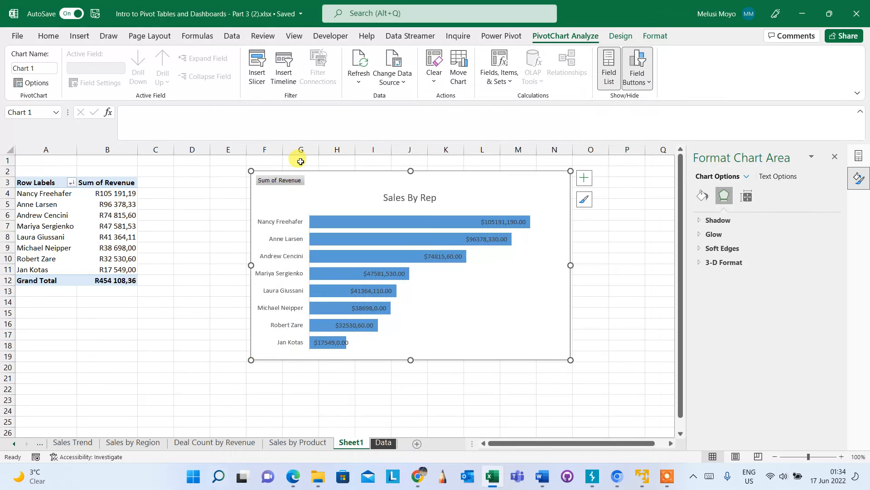
Step: Copy the whole Sales By Rep PivotChart from the worksheet
click(306, 191)
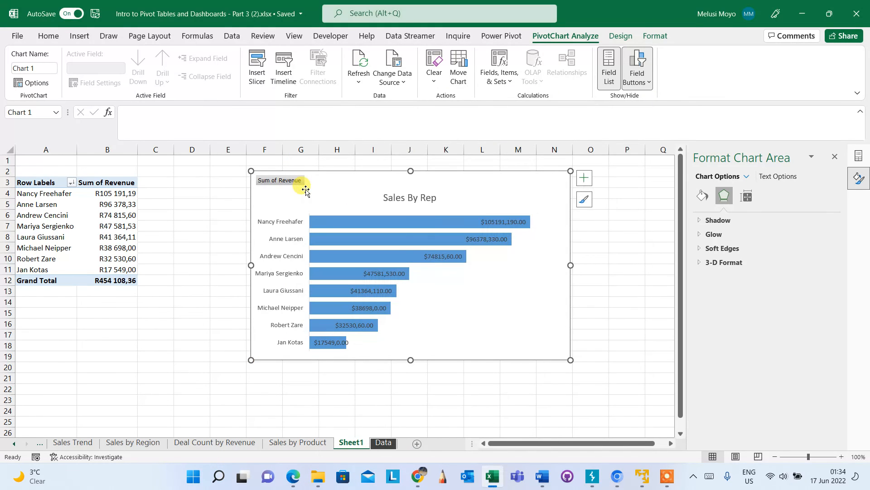
right_click(326, 193)
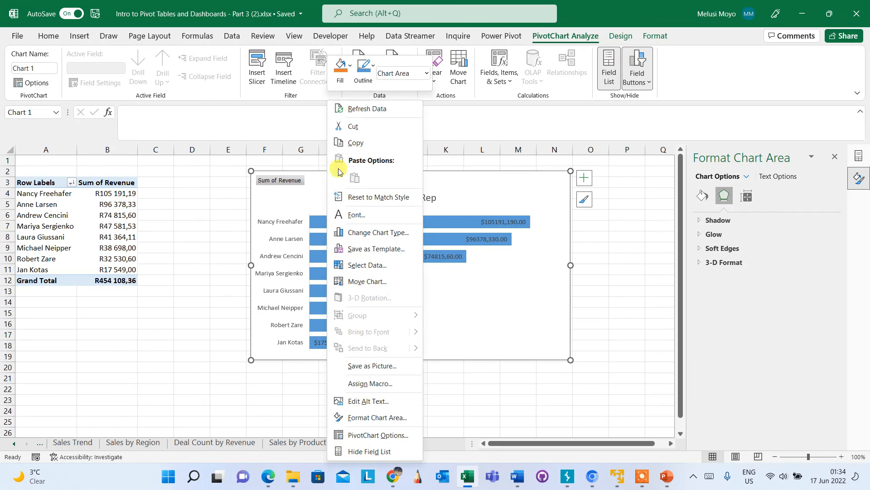
click(358, 143)
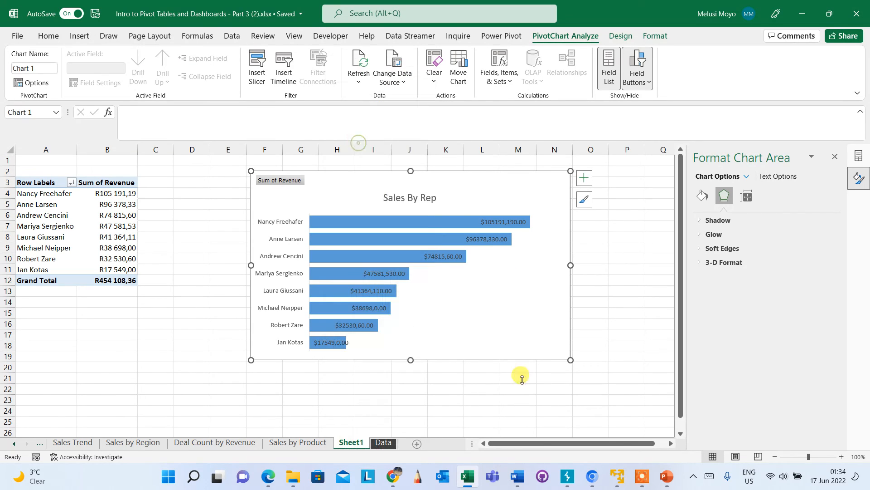
Step: Switch to PowerPoint, create a new presentation and add a second slide with the Blank layout
click(670, 481)
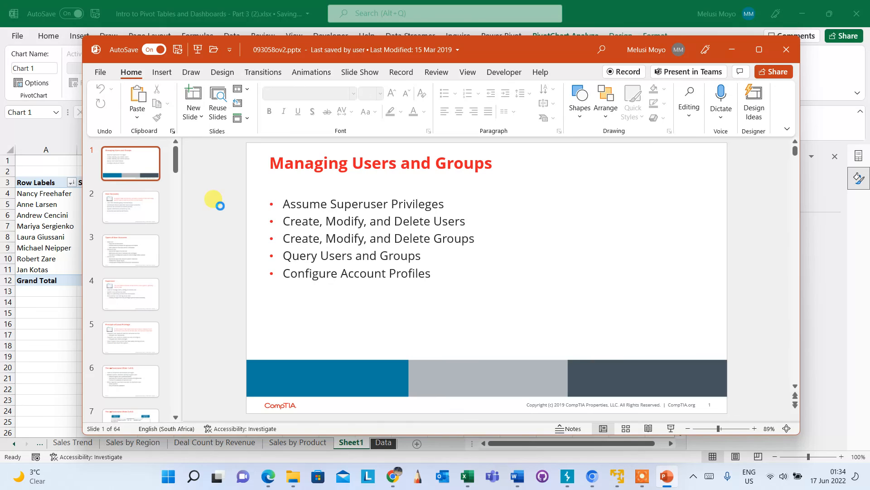
key(ctrl+n)
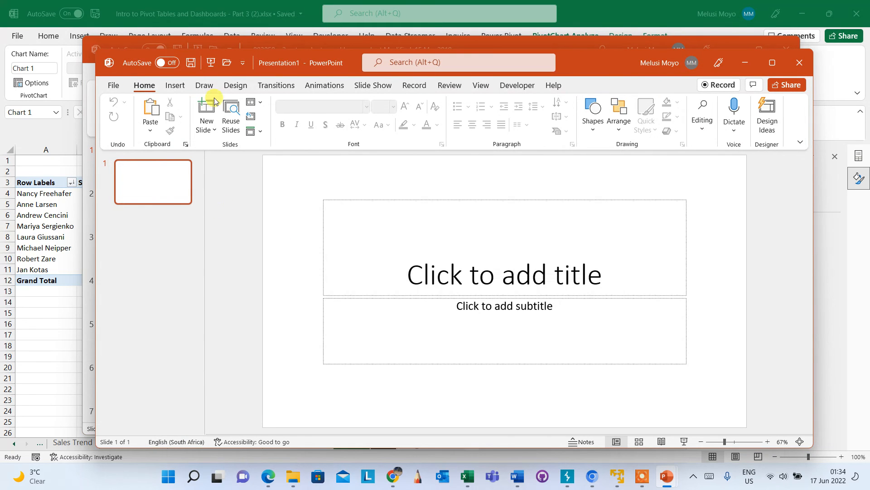
click(214, 131)
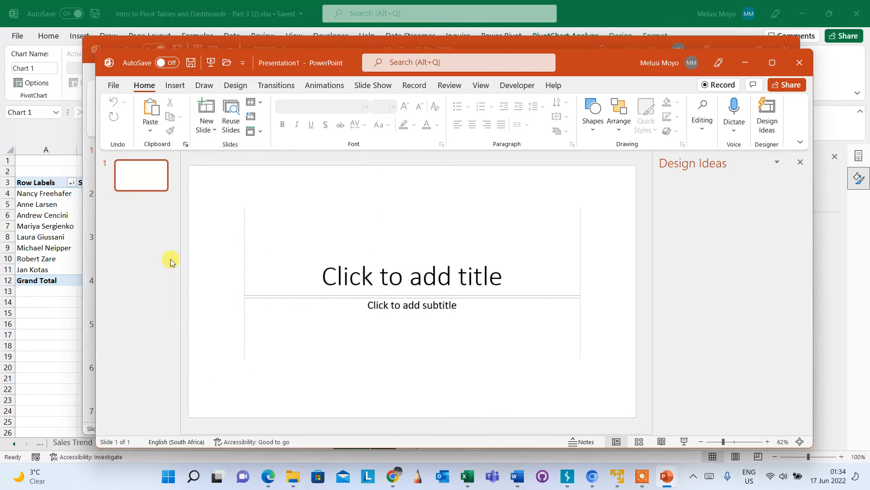
click(208, 126)
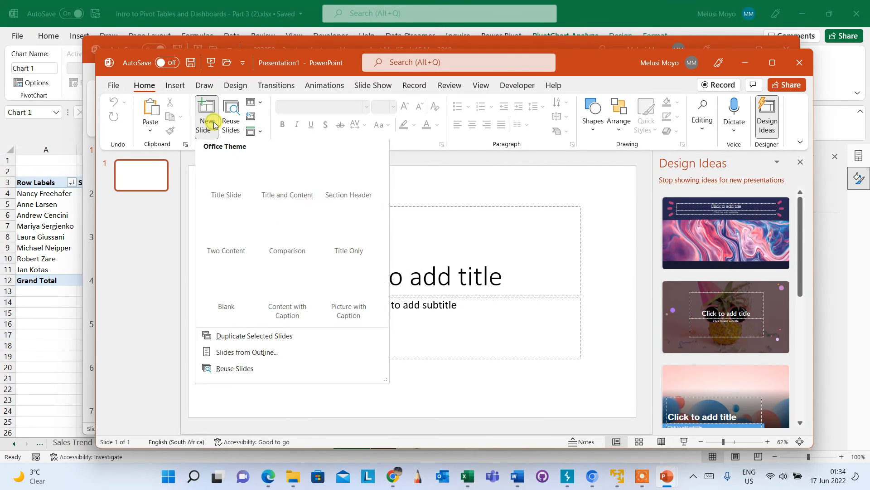
click(228, 285)
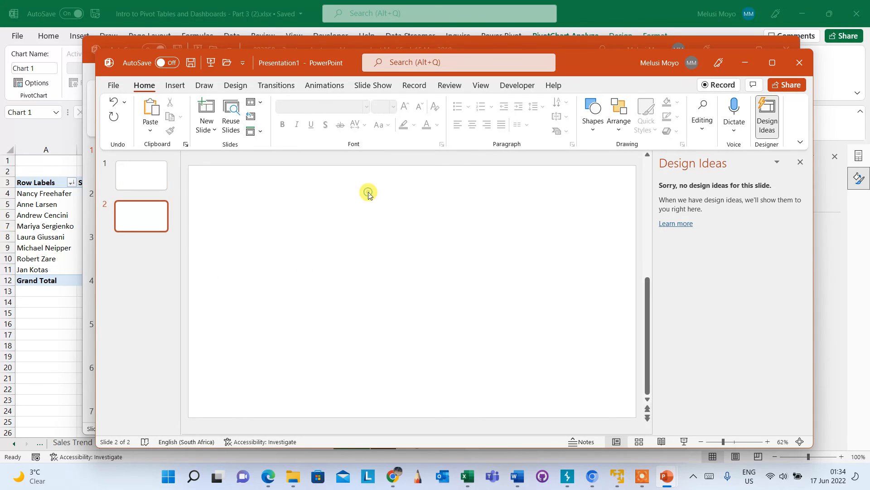
Step: Paste the copied Sales By Rep chart onto the blank second slide and enlarge it to fill most of the slide
key(ctrl+v)
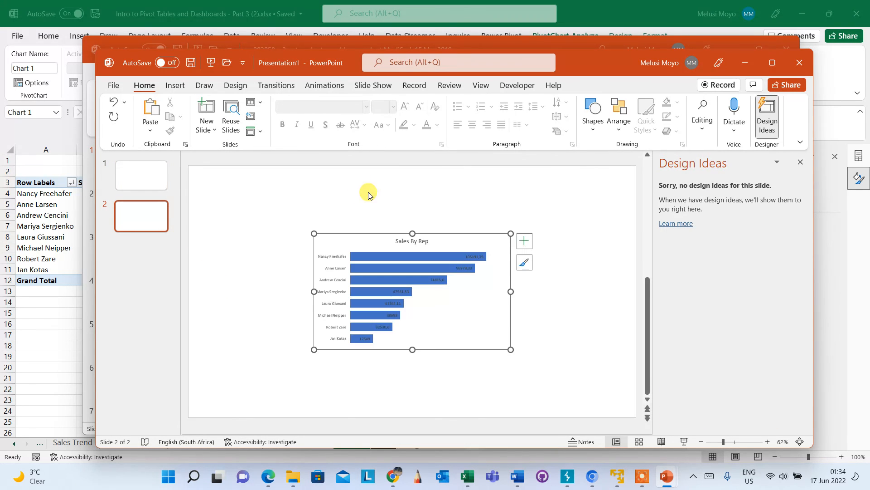
drag(313, 236, 236, 193)
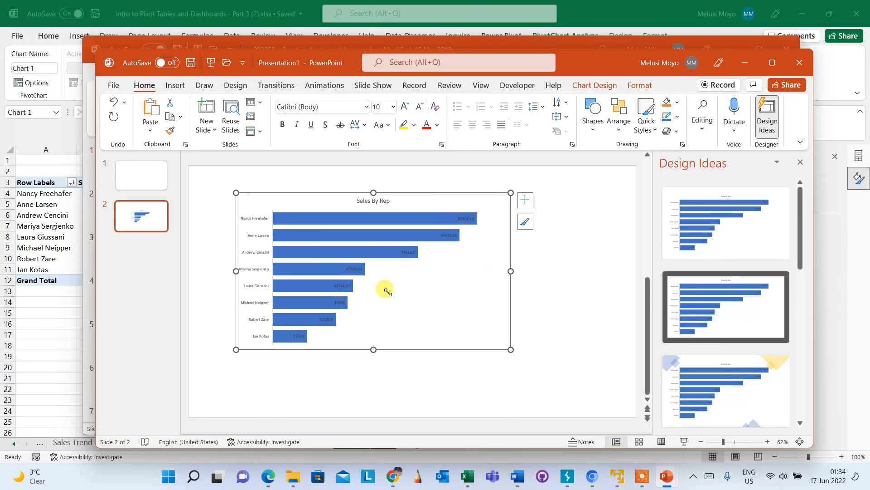
click(513, 354)
click(448, 305)
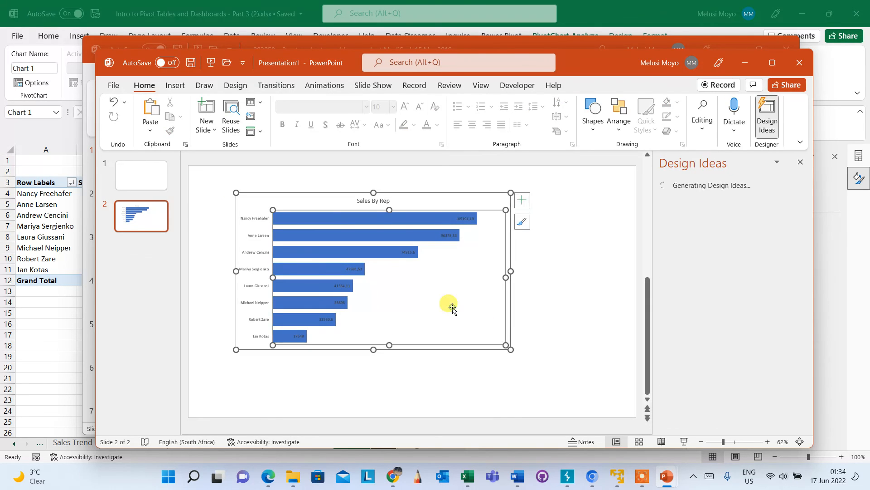
drag(510, 348, 608, 406)
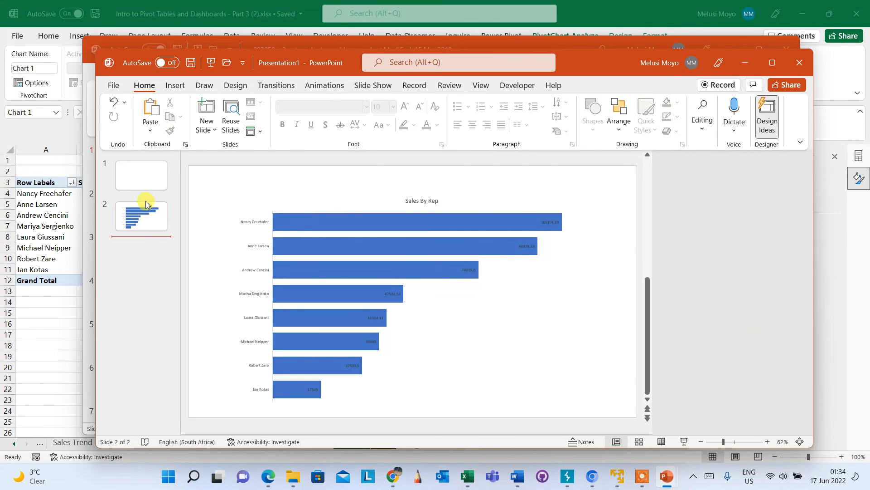
Step: Enter "Sales" as the title on the first slide, leaving the subtitle empty
click(148, 182)
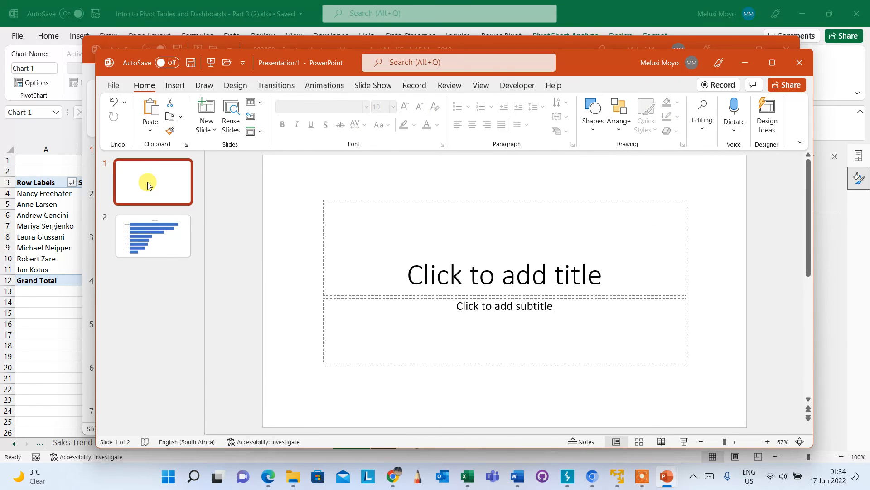
click(452, 273)
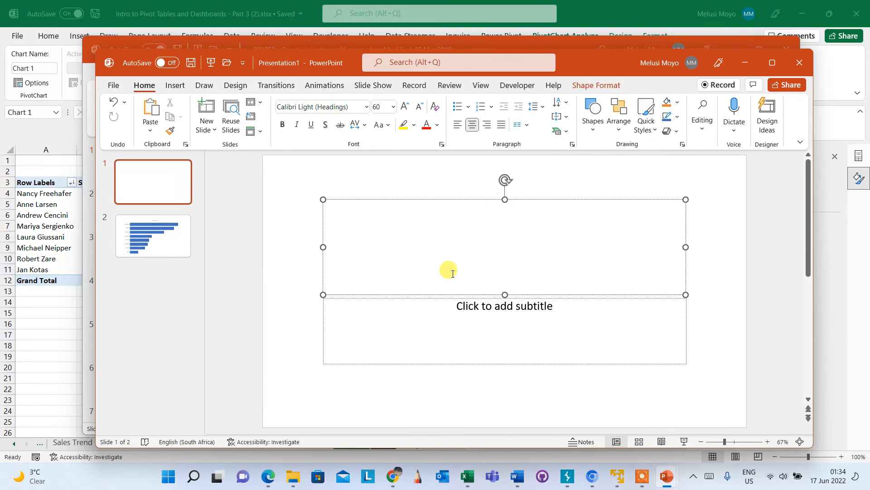
text(Sales)
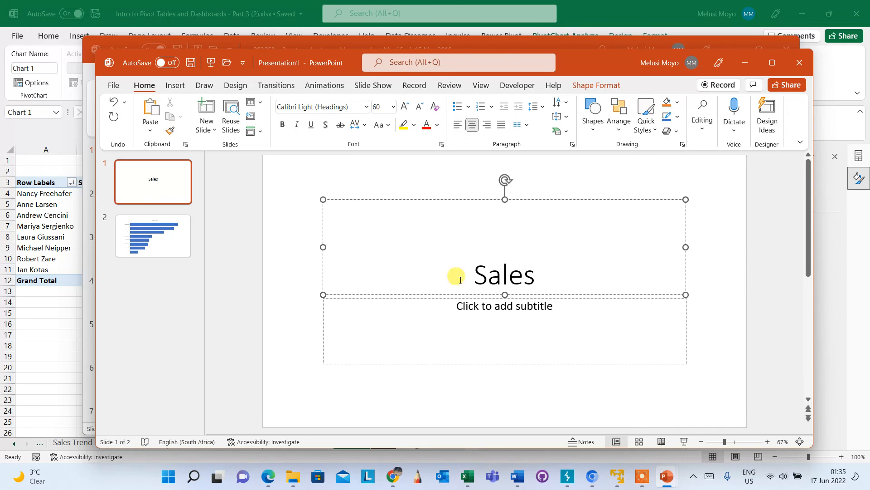
click(472, 308)
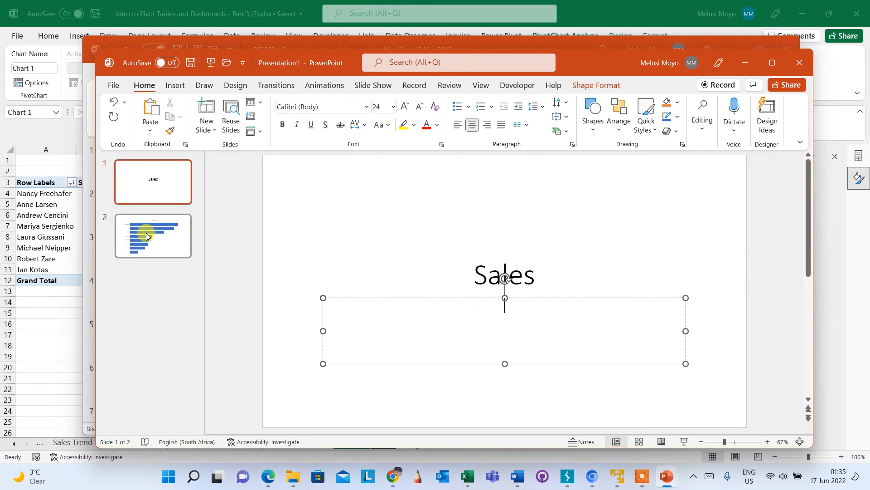
Step: Apply the Design Ideas layout with blue and yellow geometric corner shapes to the chart slide
click(147, 236)
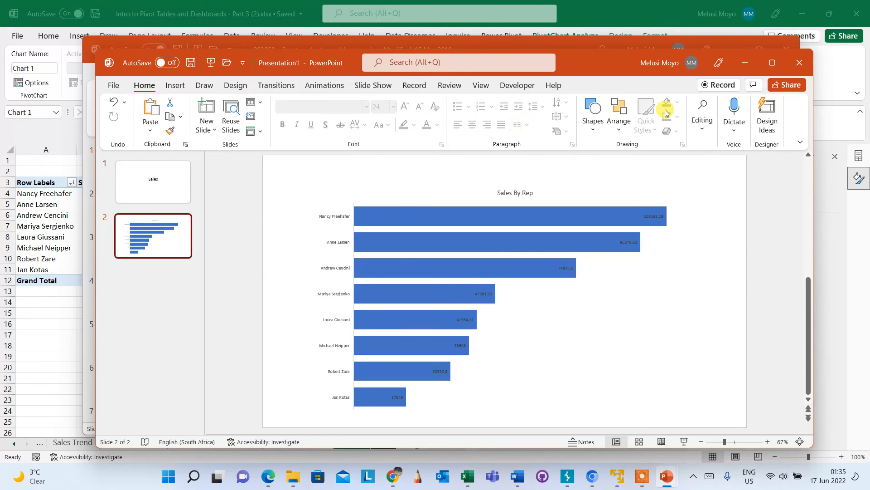
click(774, 120)
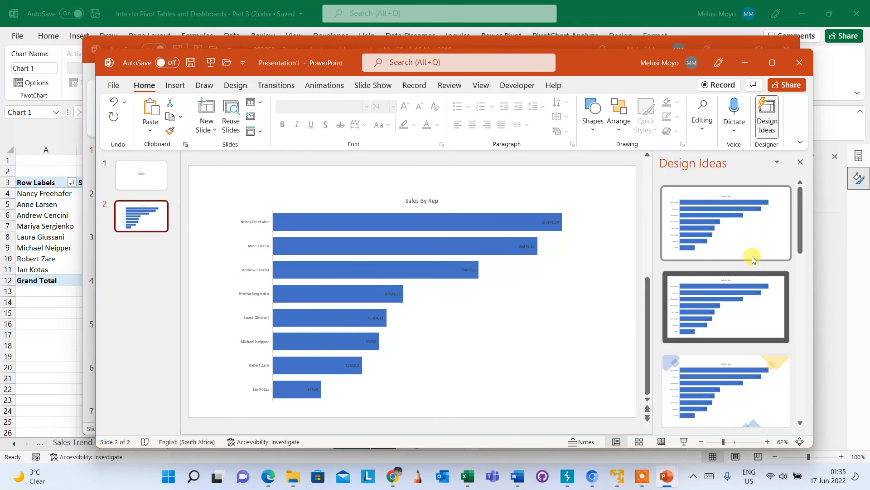
click(747, 397)
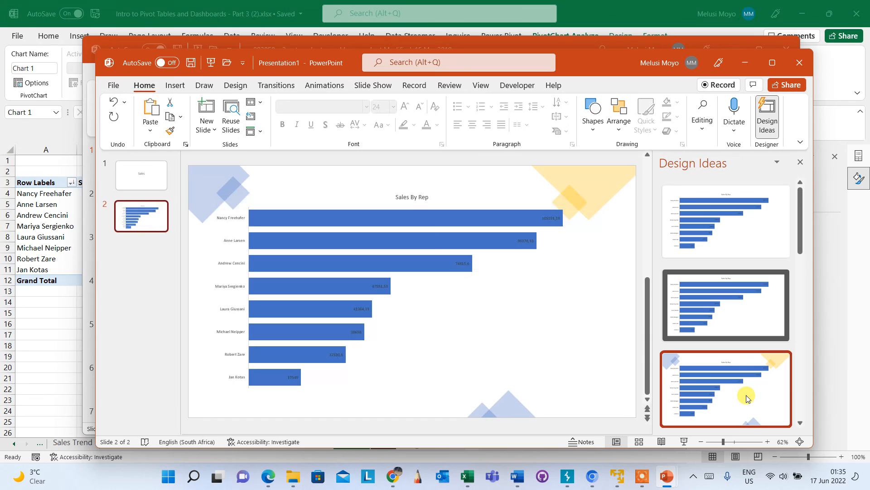
Step: Minimize the PowerPoint windows to return to the Excel workbook and deselect the PivotChart
click(745, 64)
click(733, 49)
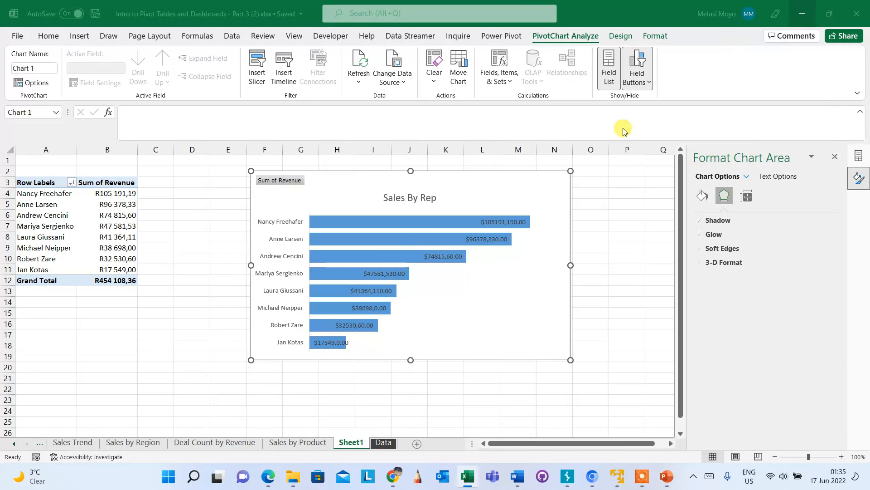
click(591, 214)
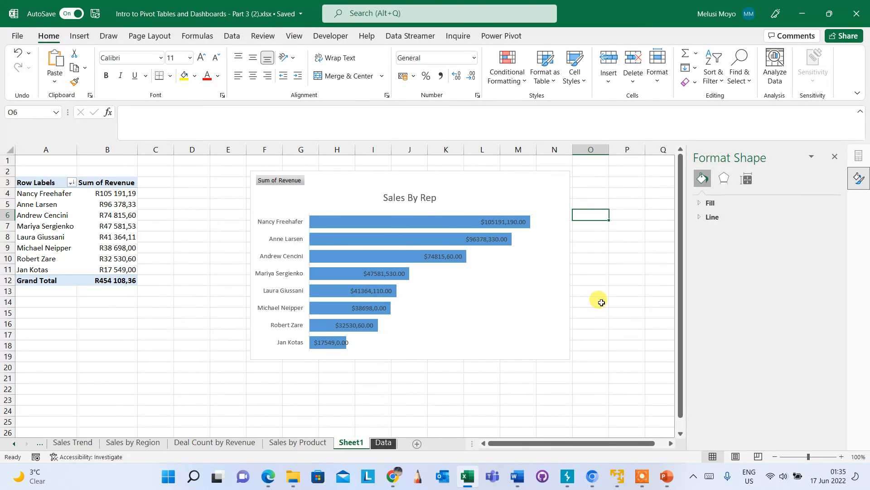
Step: Review the summary calculation options in the Sum of Revenue value field settings, then close them without changes
click(114, 207)
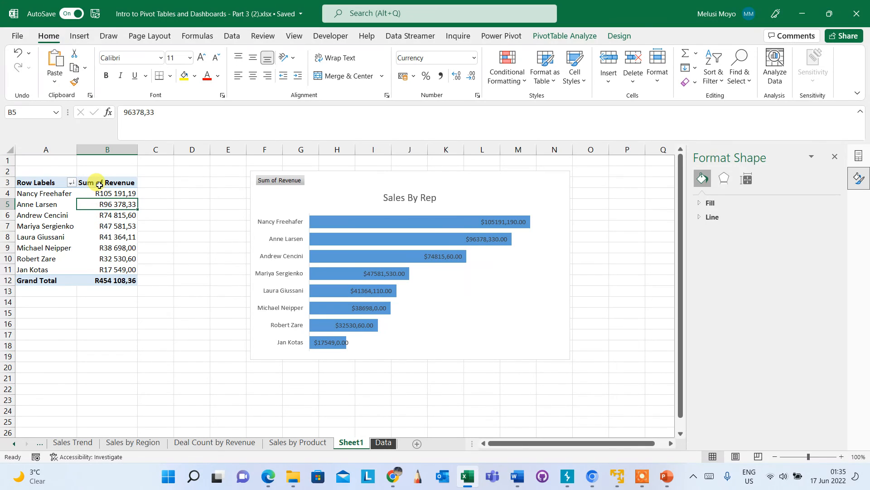
click(105, 218)
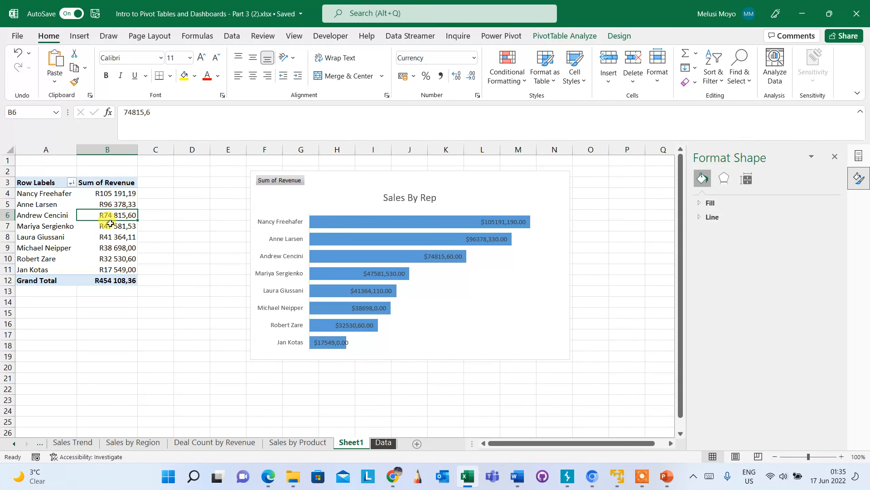
right_click(111, 225)
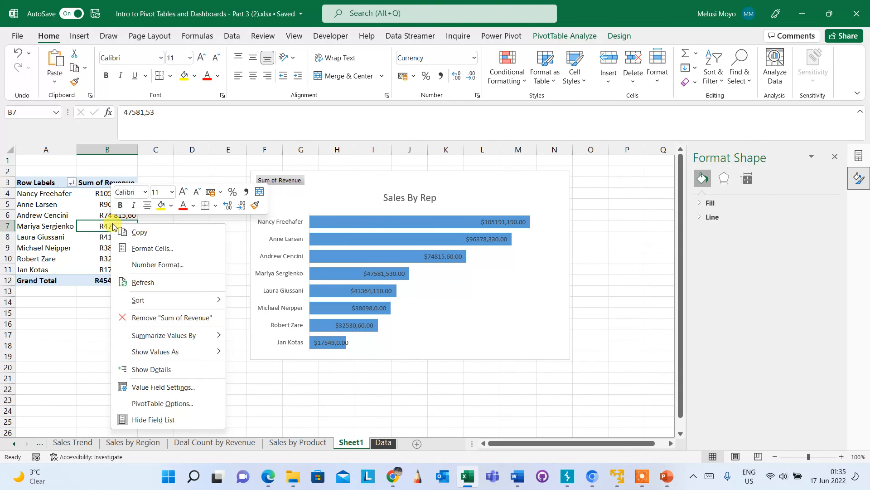
click(139, 389)
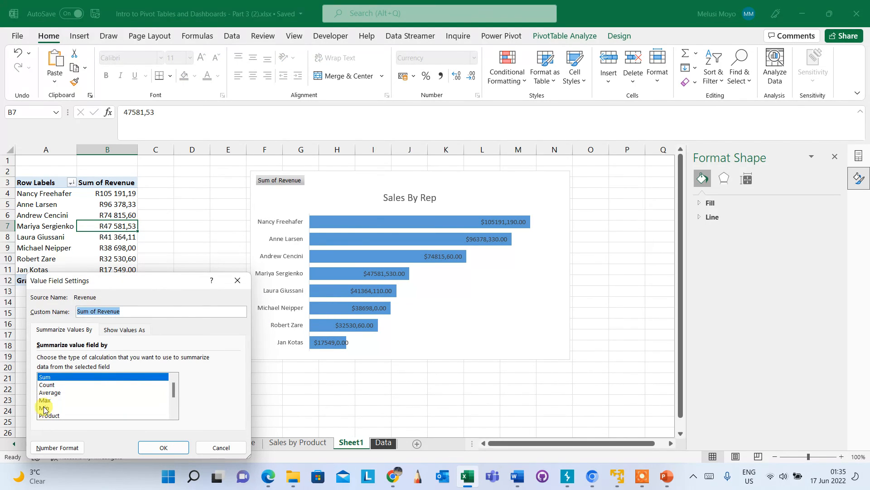
click(237, 280)
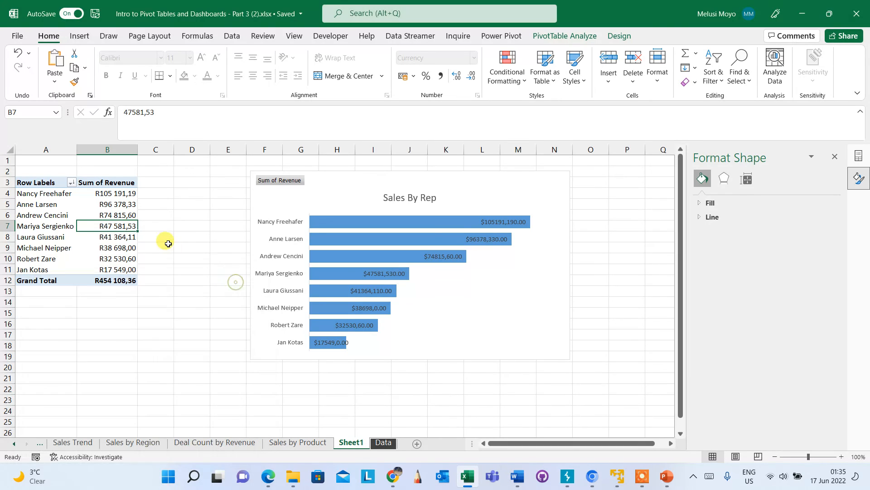
click(642, 480)
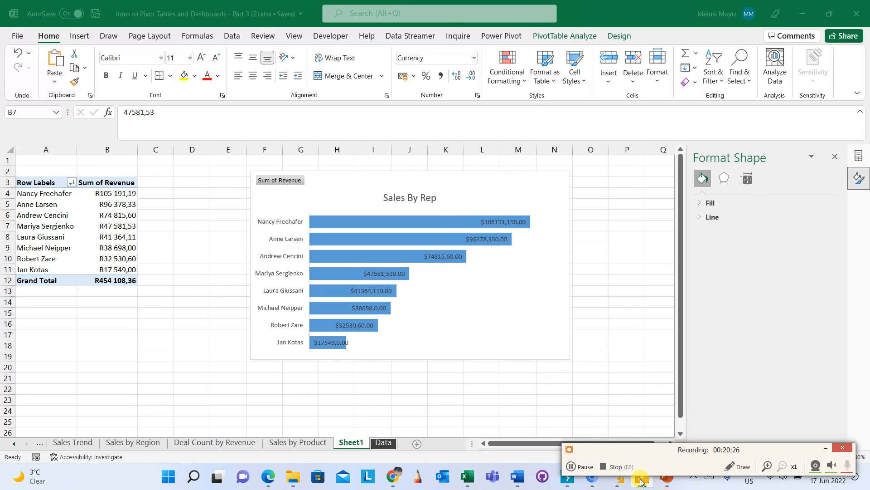